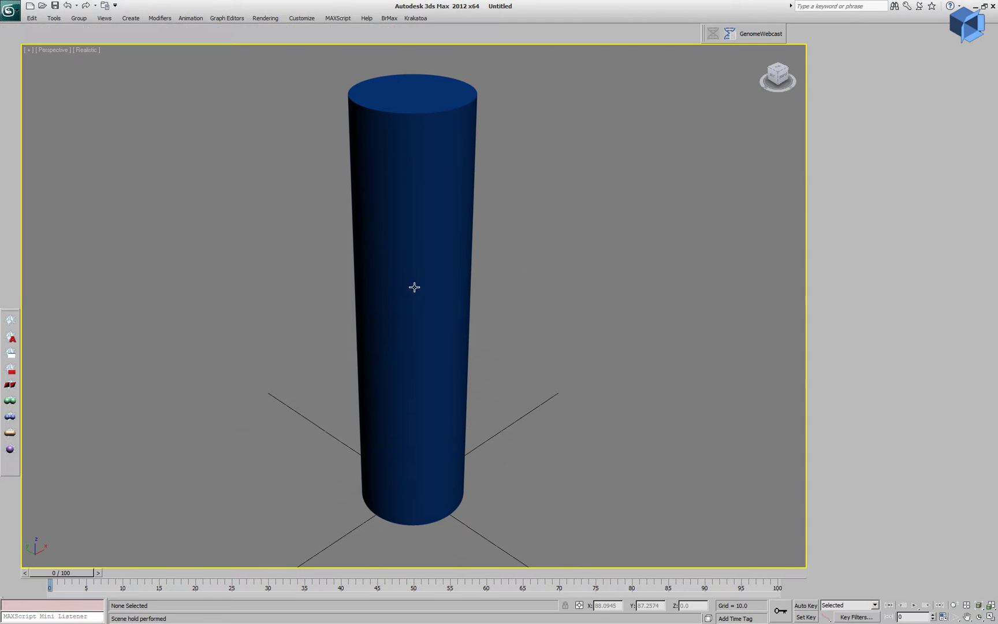
# Select the blue cylinder and apply the GenomeWebcast Examples preset BulgeWithScrewOption
pyautogui.click(414, 287)
pyautogui.click(729, 34)
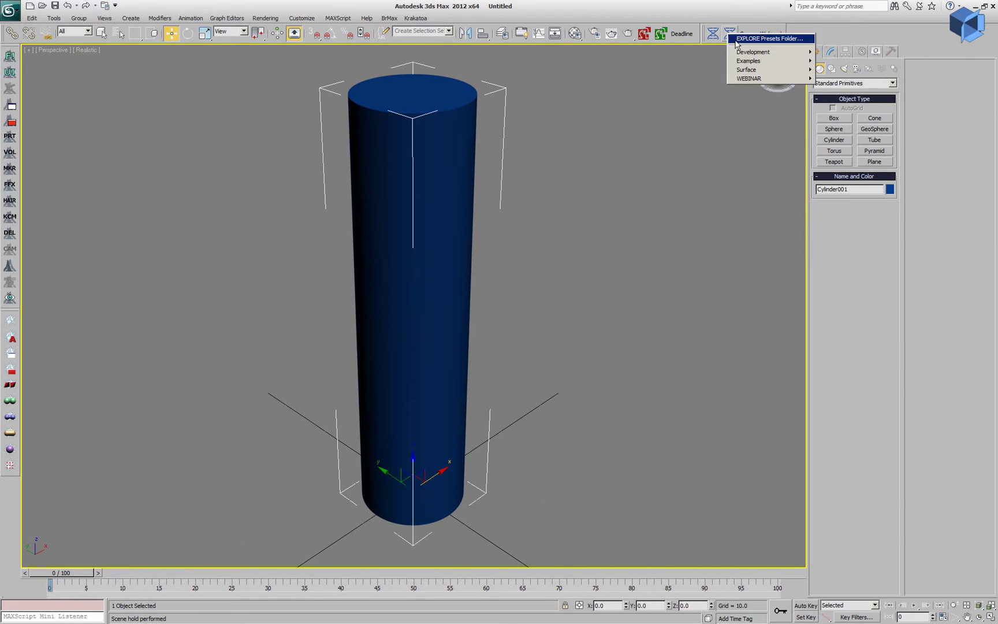
pyautogui.moveTo(768, 61)
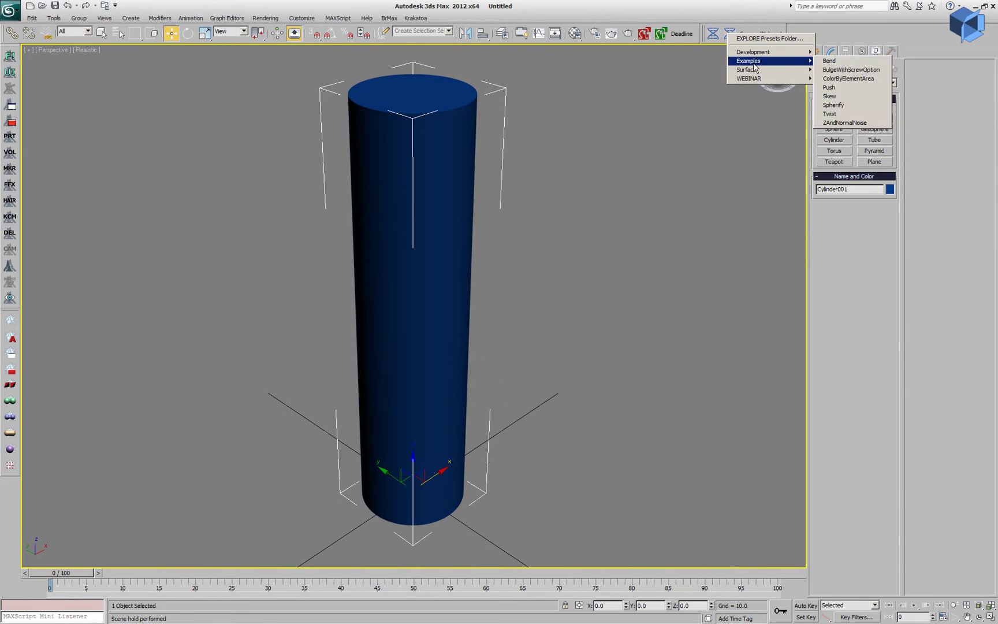
pyautogui.click(848, 70)
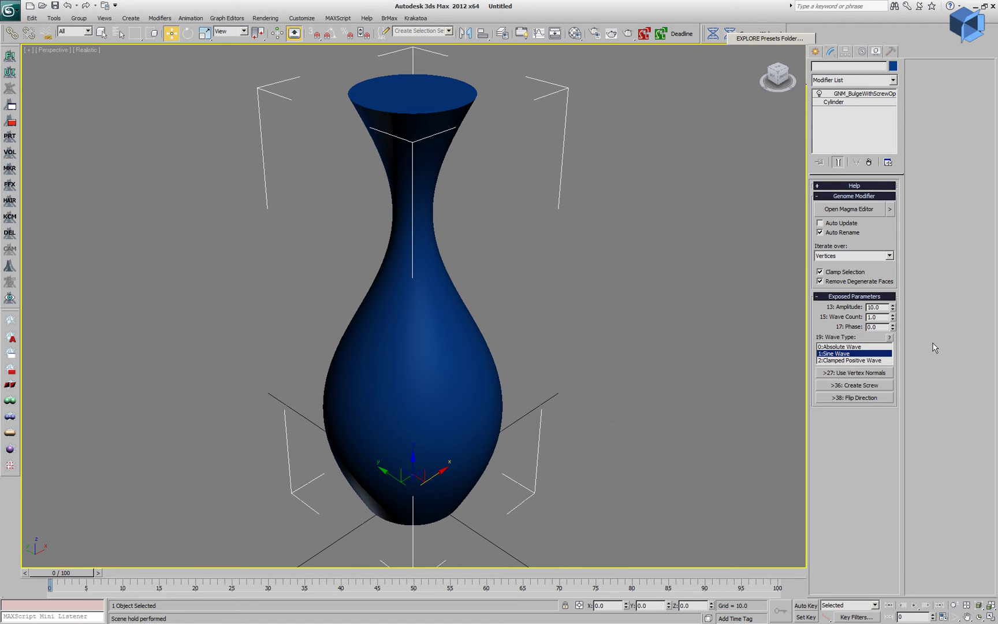
pyautogui.rightClick(892, 311)
pyautogui.moveTo(894, 311); pyautogui.dragTo(913, 203)
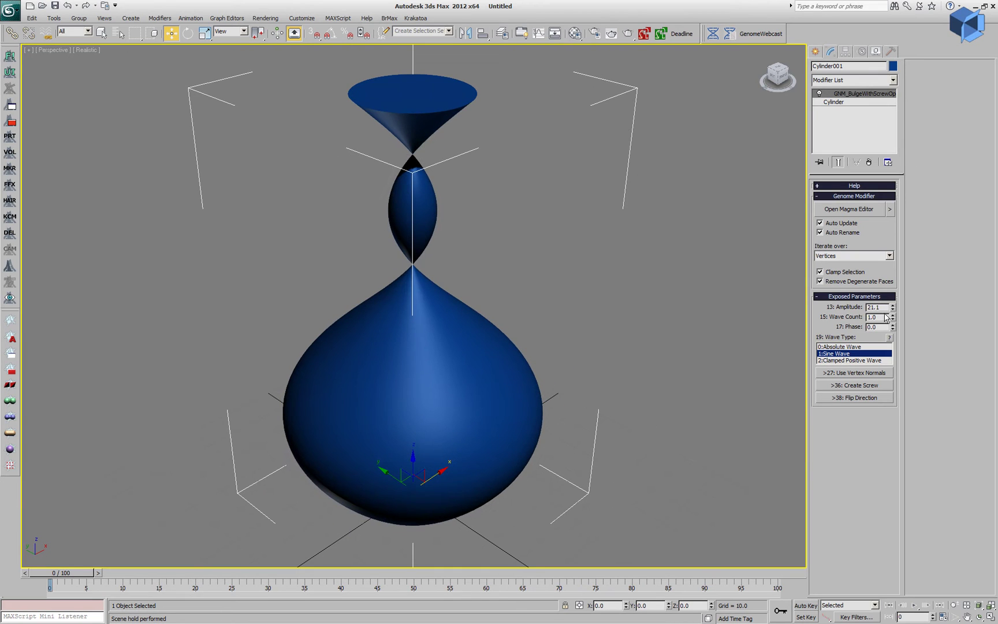
pyautogui.write('10')
pyautogui.press('Return')
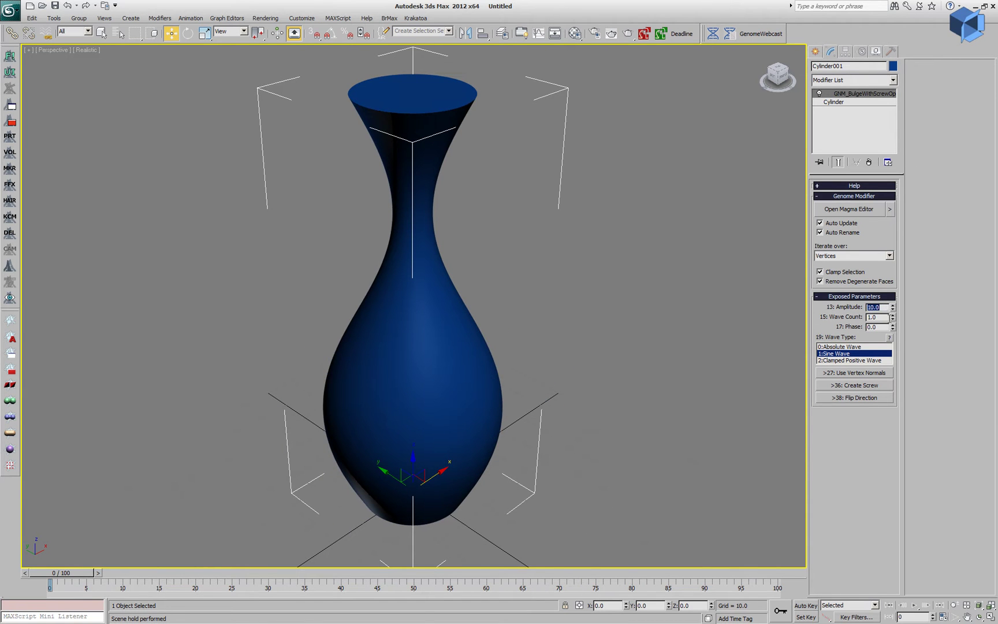
# Try the Absolute, Sine and Clamped Positive wave types, settling on Sine Wave
pyautogui.click(845, 347)
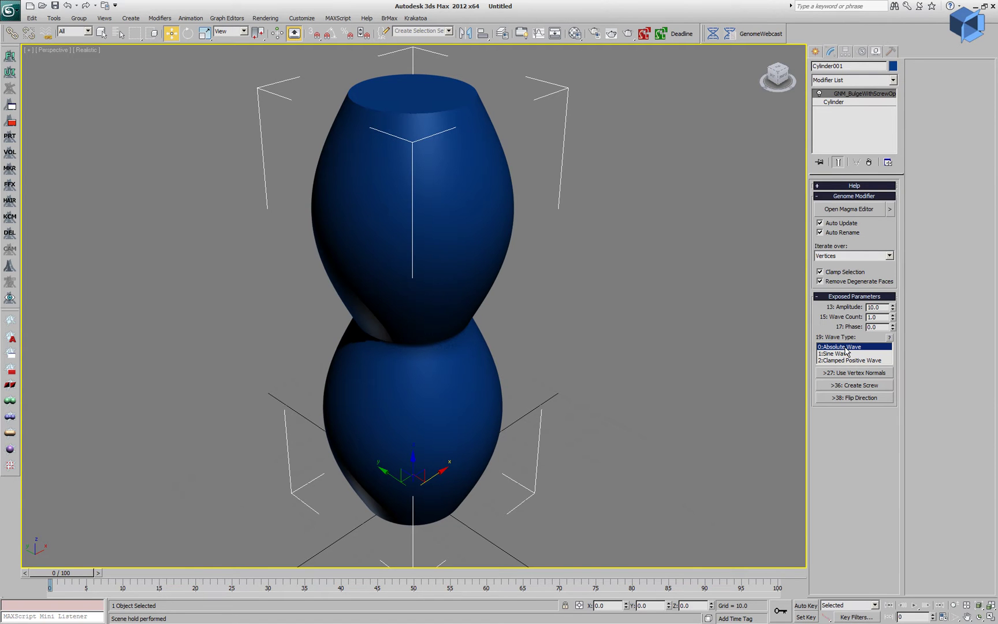
pyautogui.keyDown('alt'); pyautogui.moveTo(488, 446); pyautogui.dragTo(467, 421, button='middle'); pyautogui.keyUp('alt')
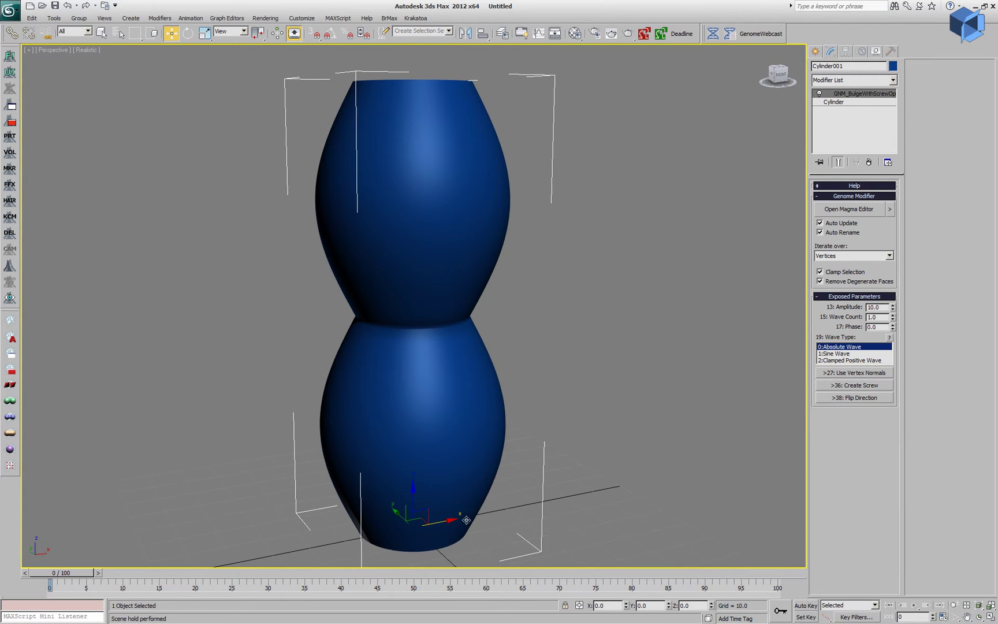
pyautogui.click(840, 355)
pyautogui.click(840, 360)
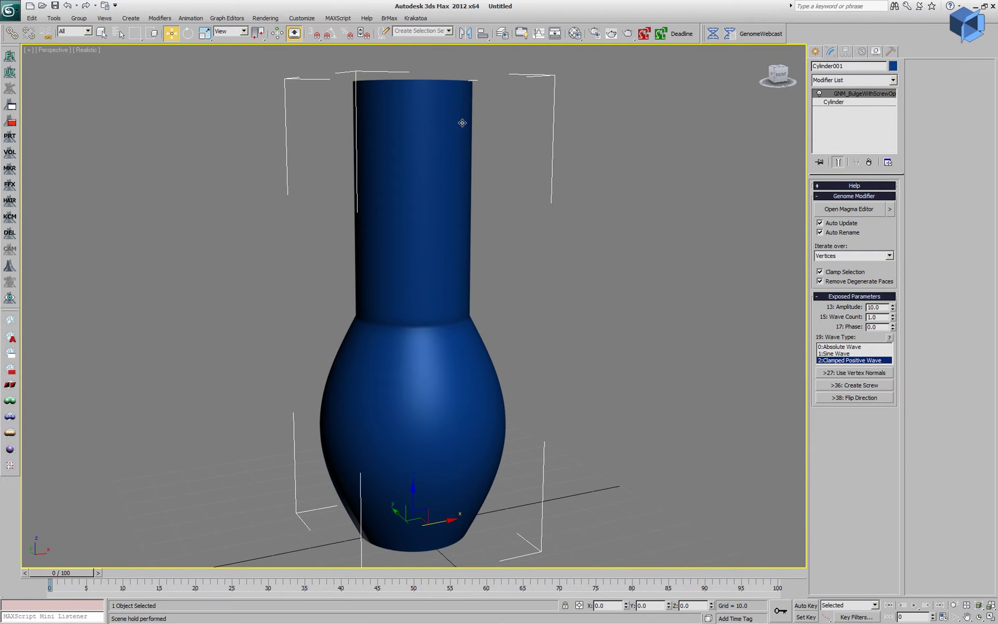
pyautogui.click(833, 354)
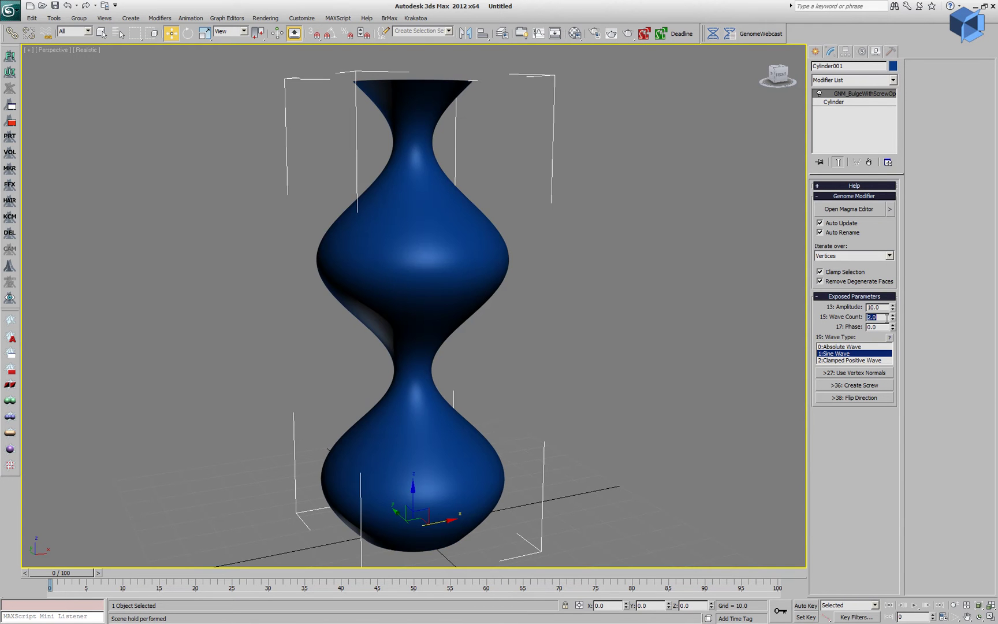
# Set Wave Count to 5 and the wave type to Absolute Wave
pyautogui.moveTo(893, 321); pyautogui.dragTo(971, 513)
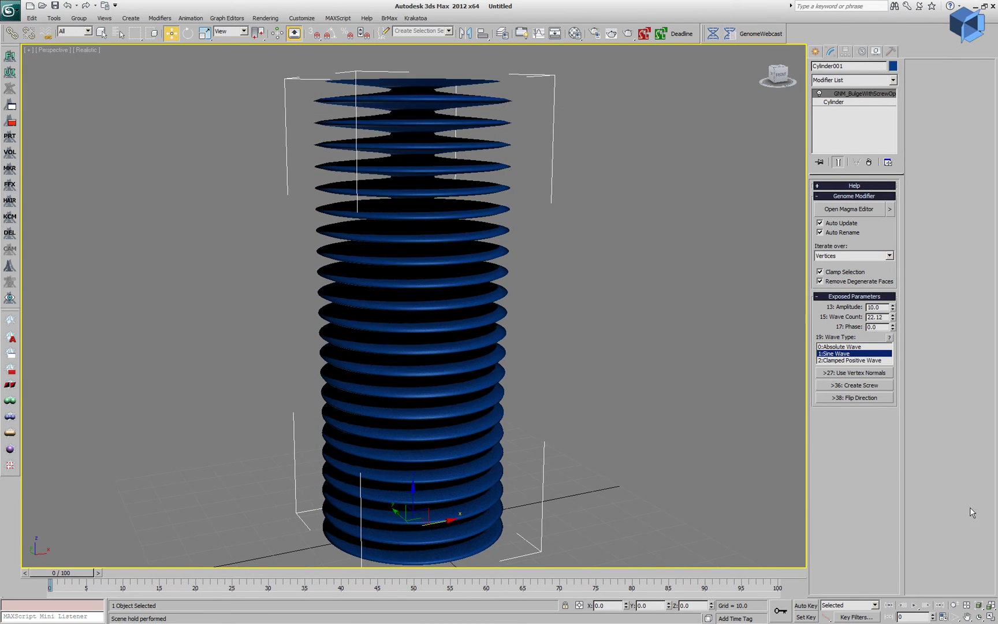
pyautogui.doubleClick(887, 317)
pyautogui.write('5')
pyautogui.press('Return')
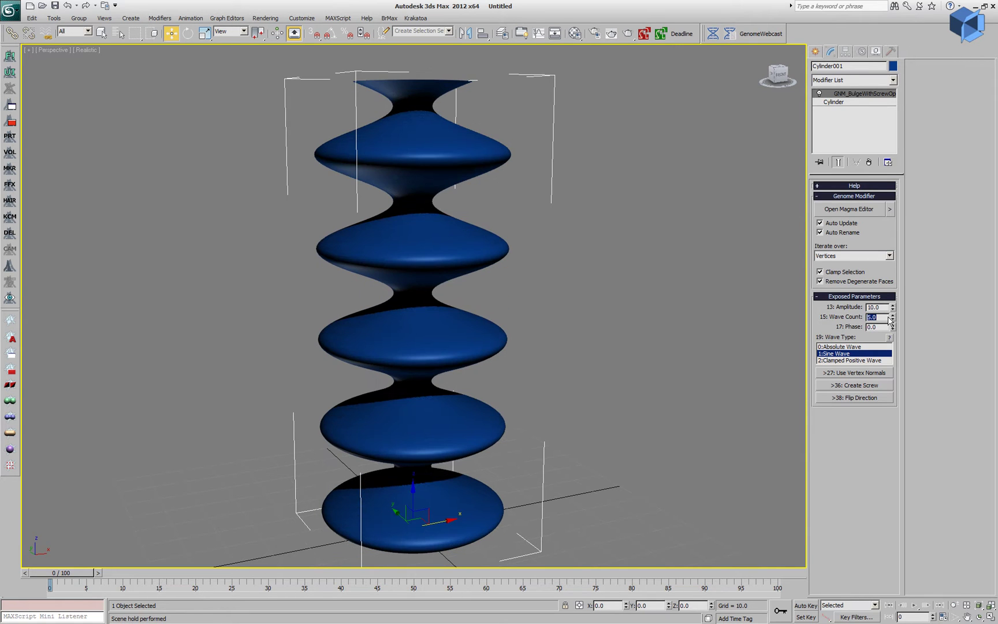
pyautogui.click(872, 361)
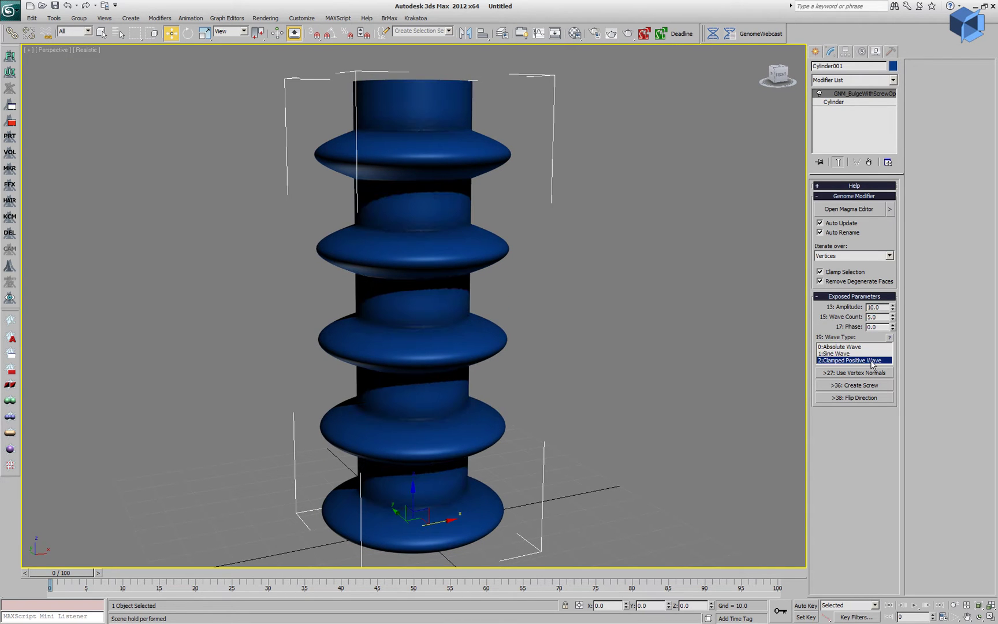
pyautogui.click(860, 346)
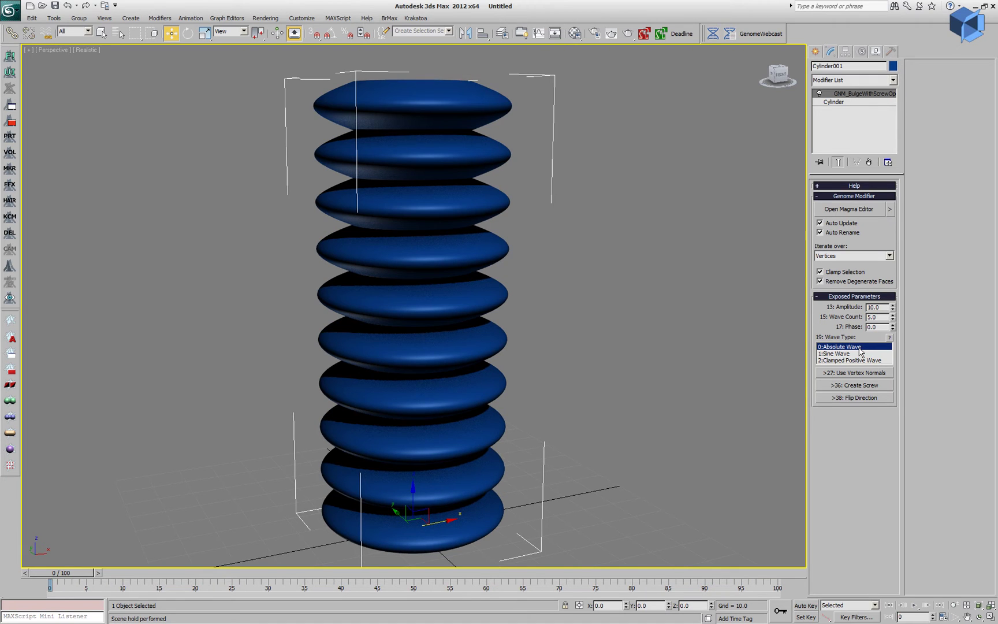
# Enable Create Screw with a Sine Wave profile, toggling Flip Direction on and back off
pyautogui.click(850, 386)
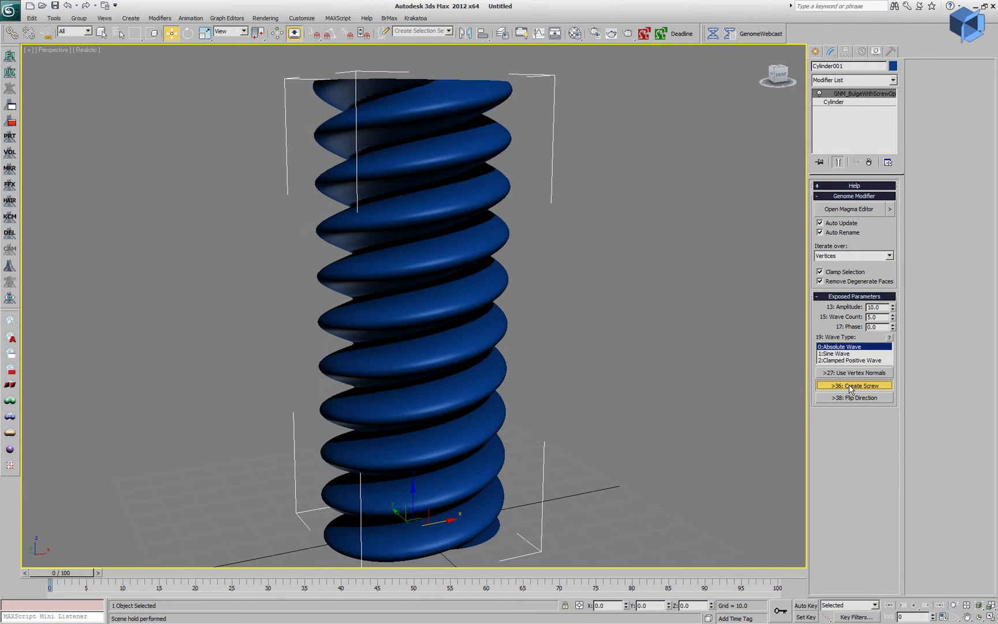
pyautogui.click(855, 354)
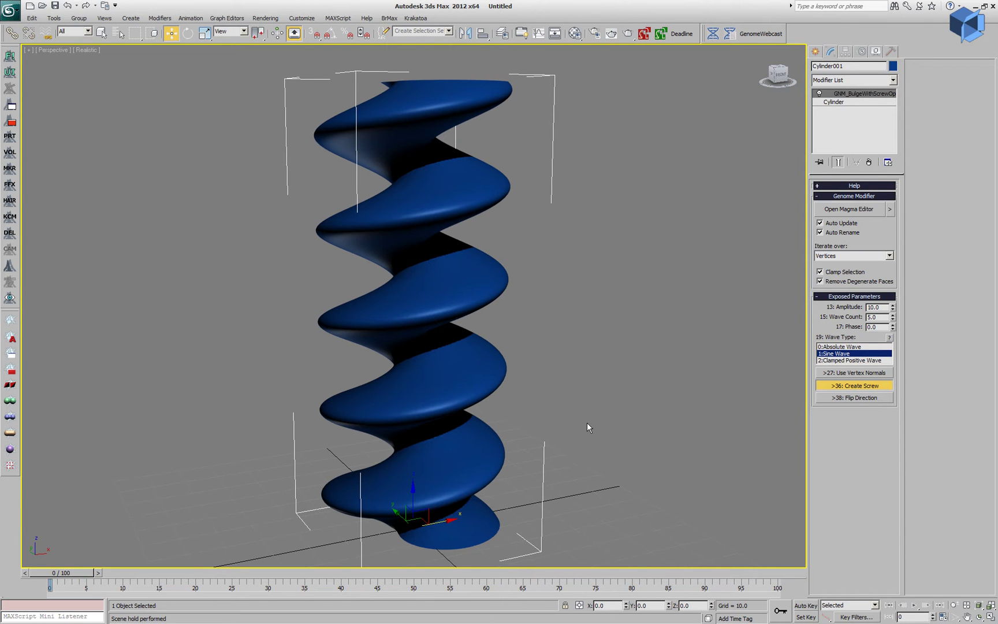
pyautogui.click(867, 399)
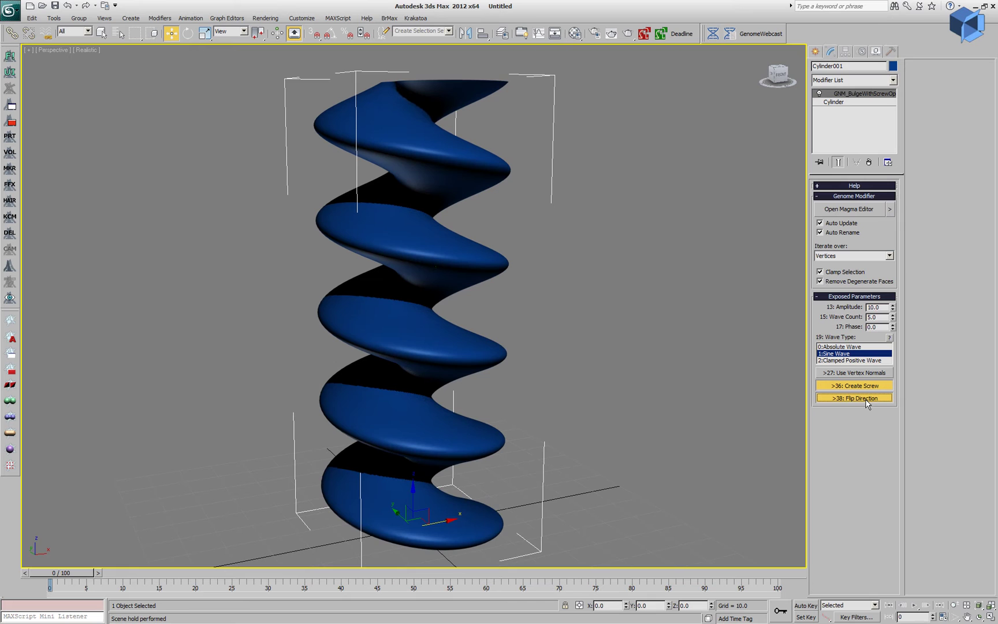
pyautogui.click(866, 399)
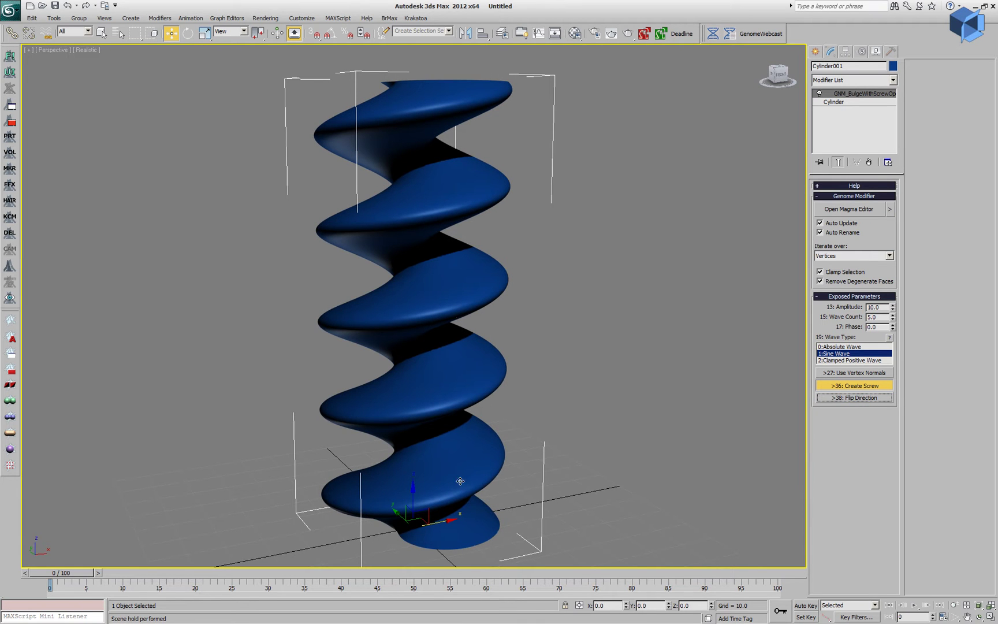
# Add a second BulgeWithScrewOption modifier and set the lower one to 0:Absolute Wave
pyautogui.click(730, 33)
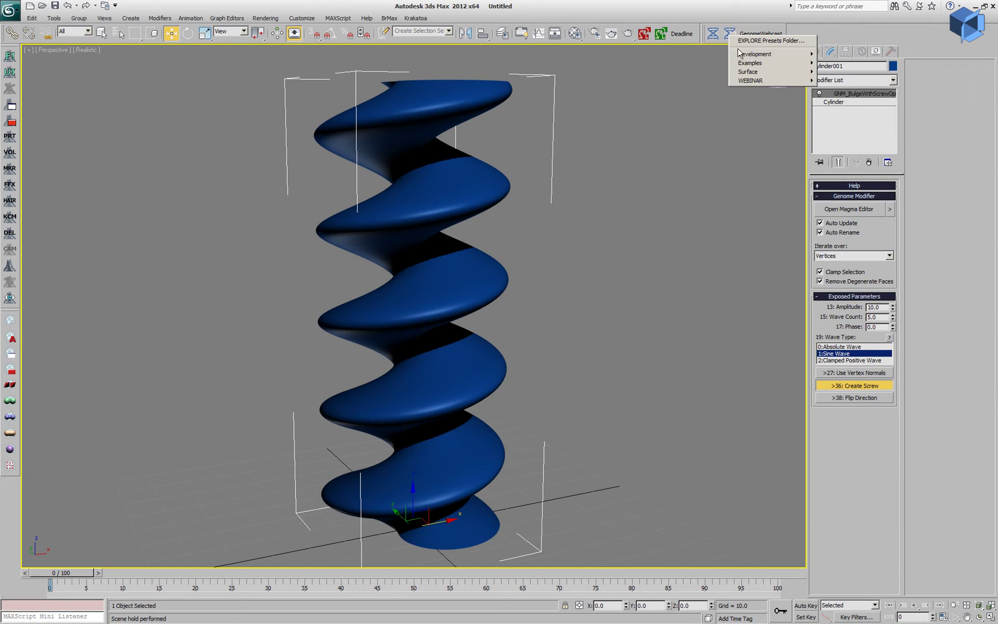
pyautogui.moveTo(749, 63)
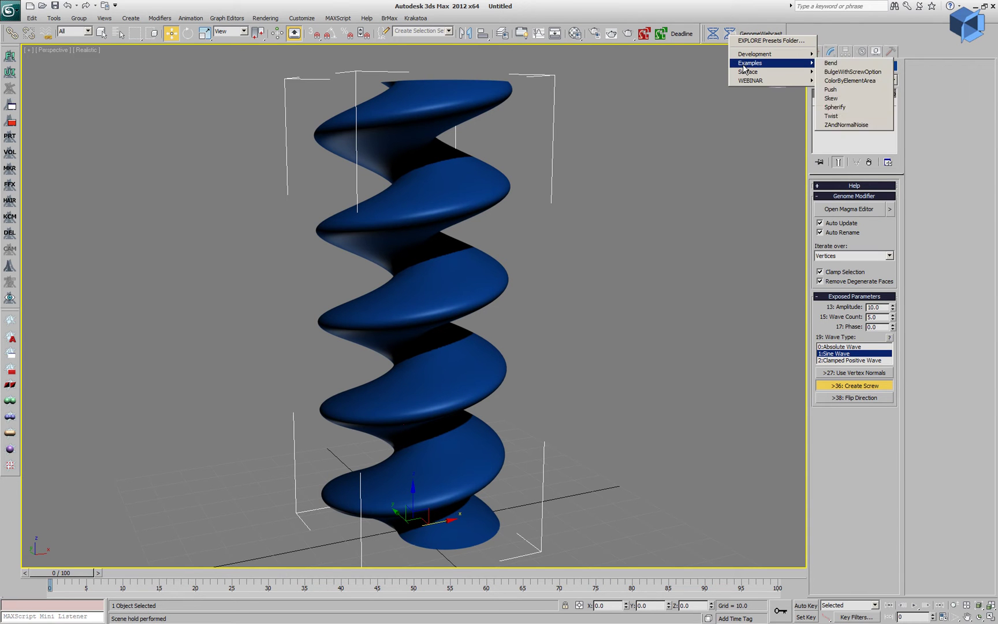
pyautogui.click(854, 72)
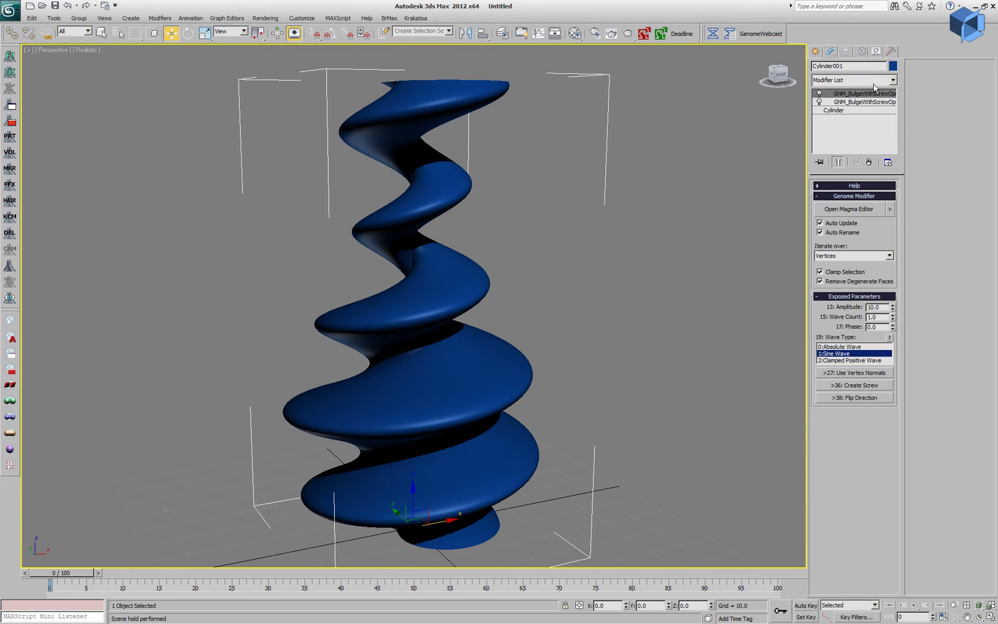
pyautogui.click(864, 102)
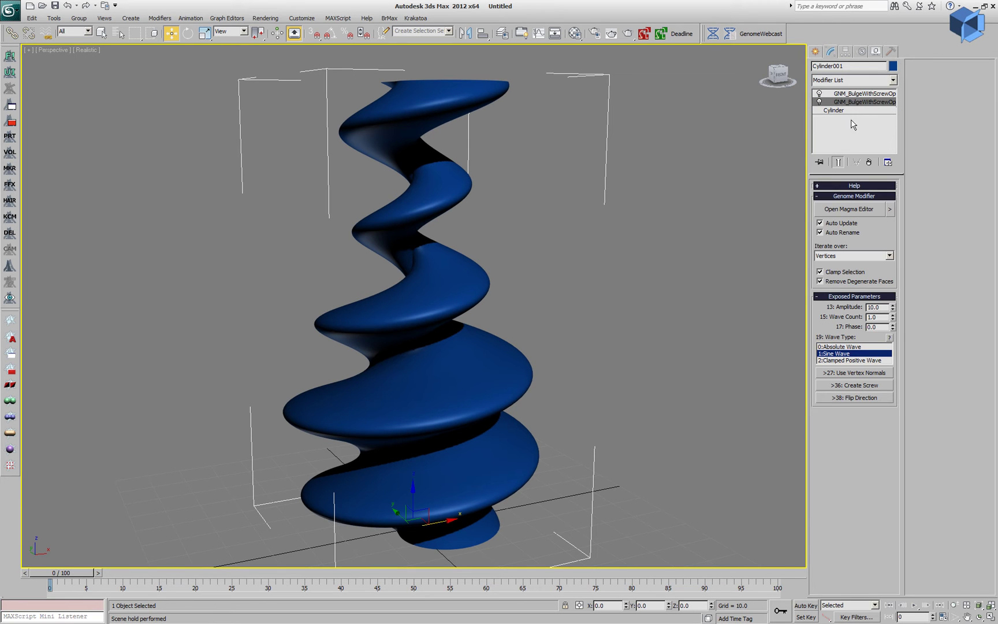
pyautogui.press('Up')
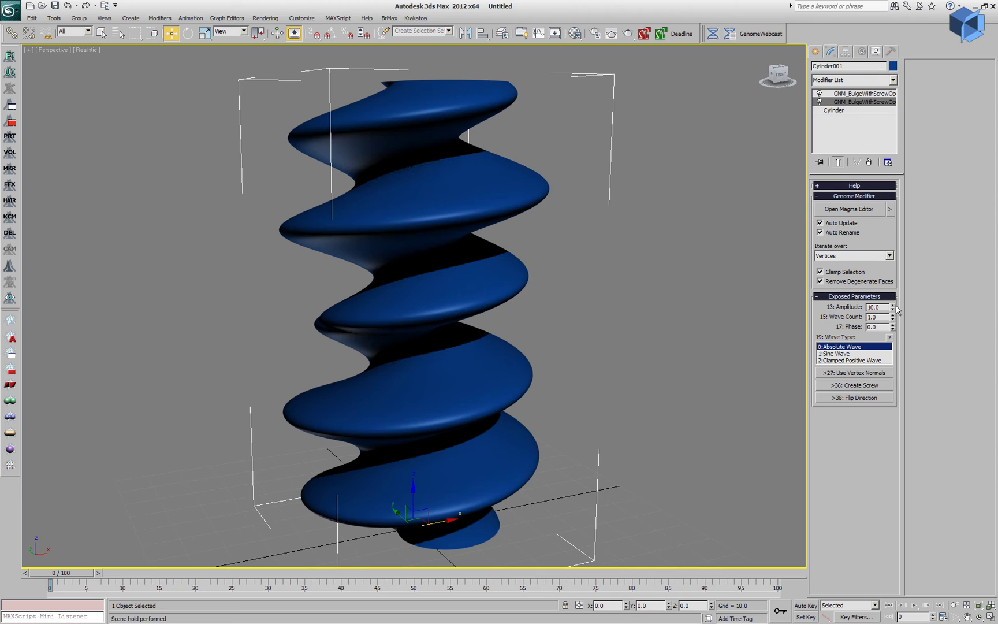
# Lower the amplitude to 14.7, raise the phase to 0.25, and choose Clamped Positive Wave
pyautogui.moveTo(893, 306); pyautogui.dragTo(904, 281)
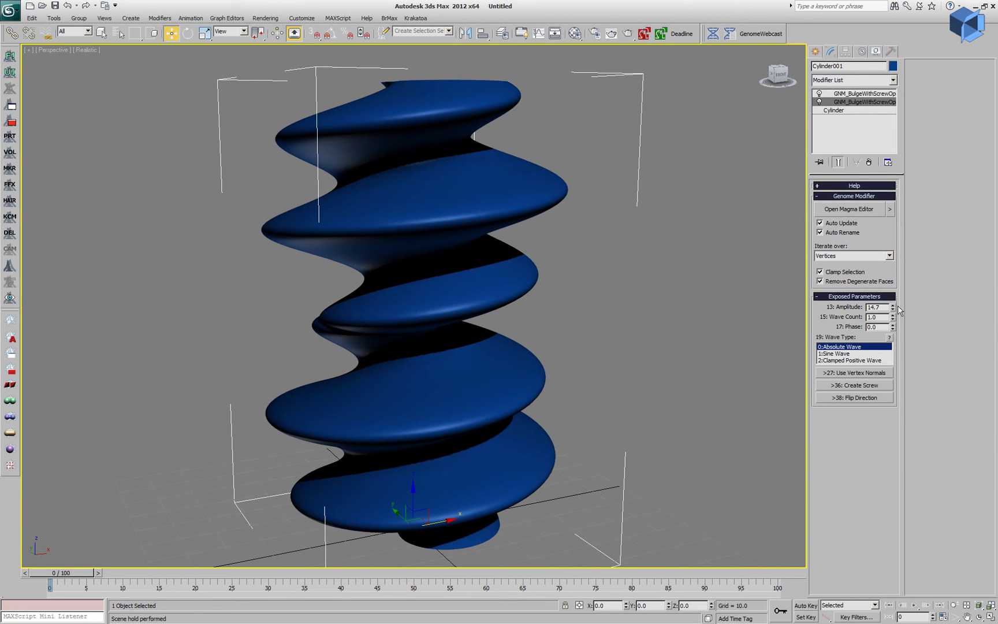
pyautogui.moveTo(894, 328); pyautogui.dragTo(905, 265)
pyautogui.click(838, 353)
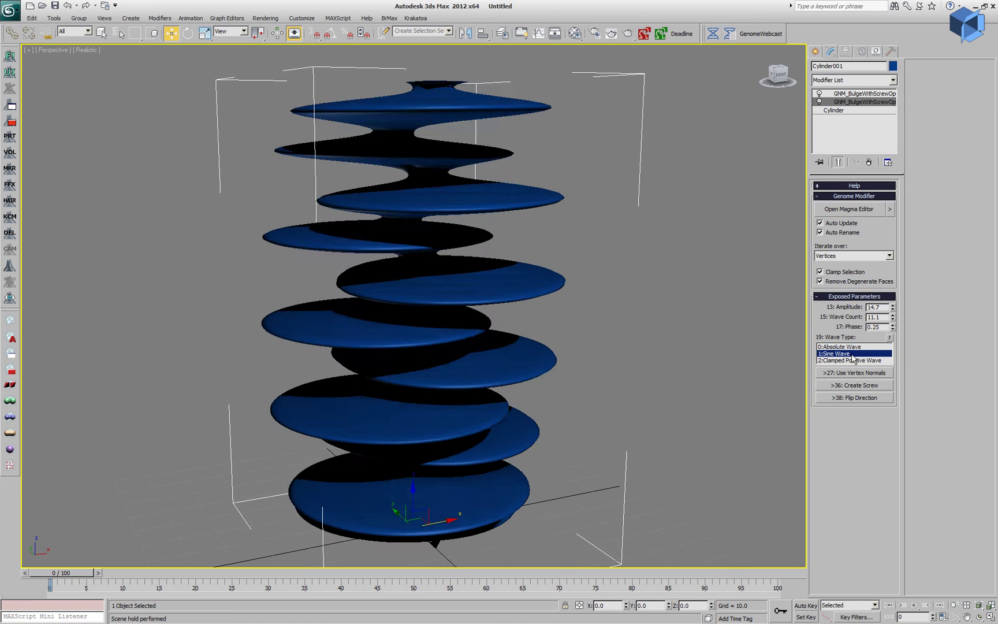
pyautogui.keyDown('alt'); pyautogui.moveTo(539, 393); pyautogui.dragTo(517, 361, button='middle'); pyautogui.keyUp('alt')
pyautogui.click(840, 360)
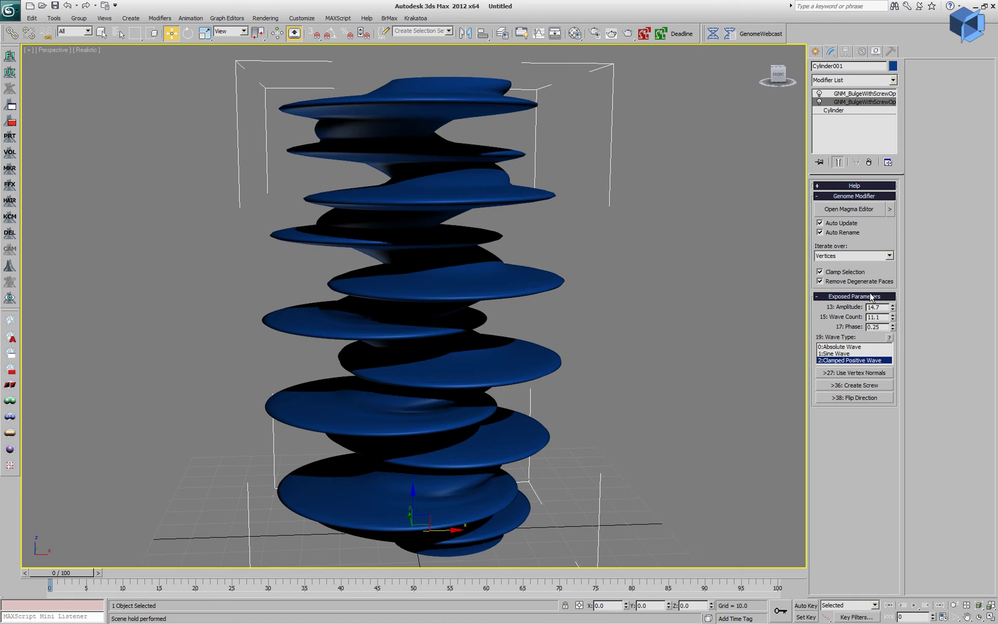
# Set the lower modifier's Wave Count to 2
pyautogui.click(884, 317)
pyautogui.write('2')
pyautogui.press('Return')
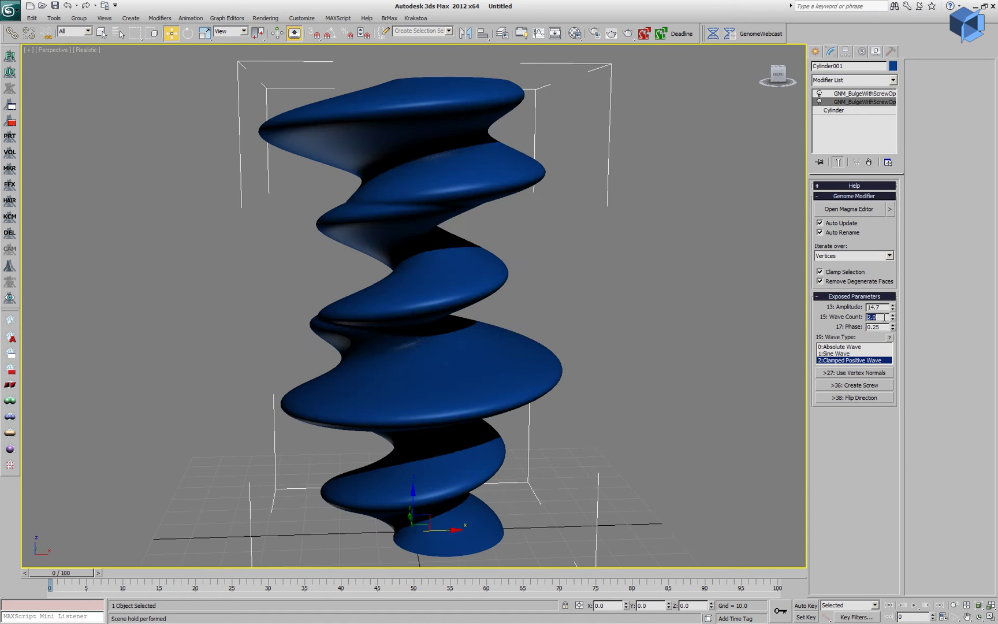
# Give the top modifier Wave Count 10, keep Create Screw on, and enable Flip Direction
pyautogui.click(874, 101)
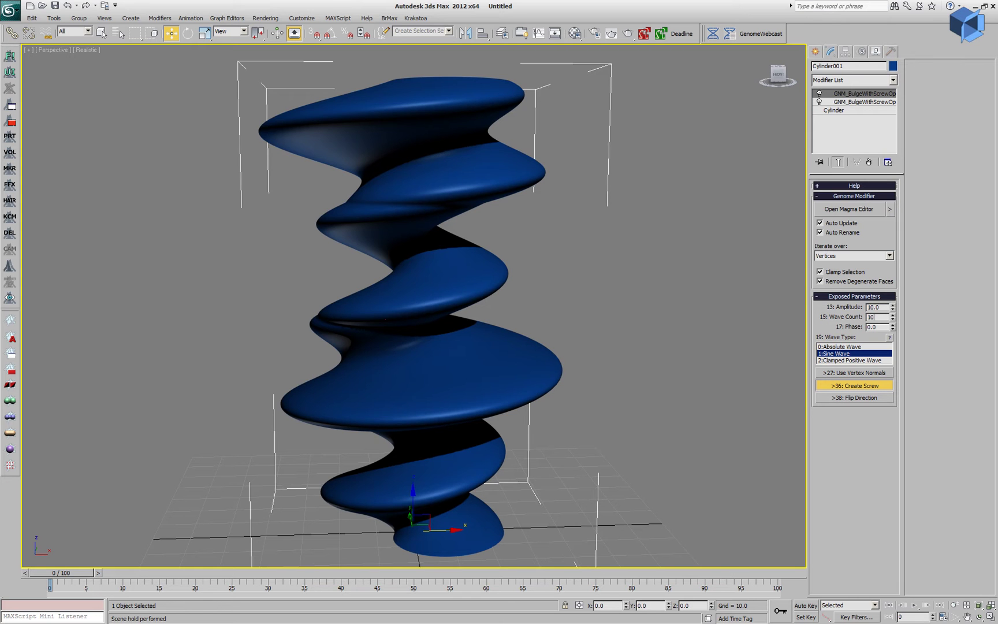
pyautogui.write('10')
pyautogui.press('Return')
pyautogui.keyDown('alt'); pyautogui.moveTo(571, 345); pyautogui.dragTo(523, 350, button='middle'); pyautogui.keyUp('alt')
pyautogui.click(856, 390)
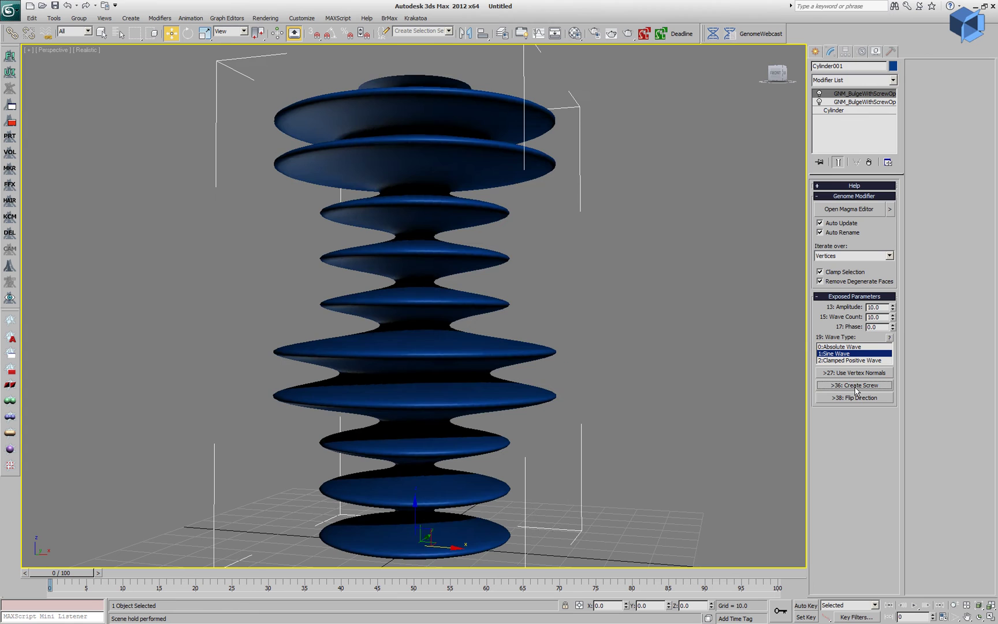
pyautogui.click(855, 390)
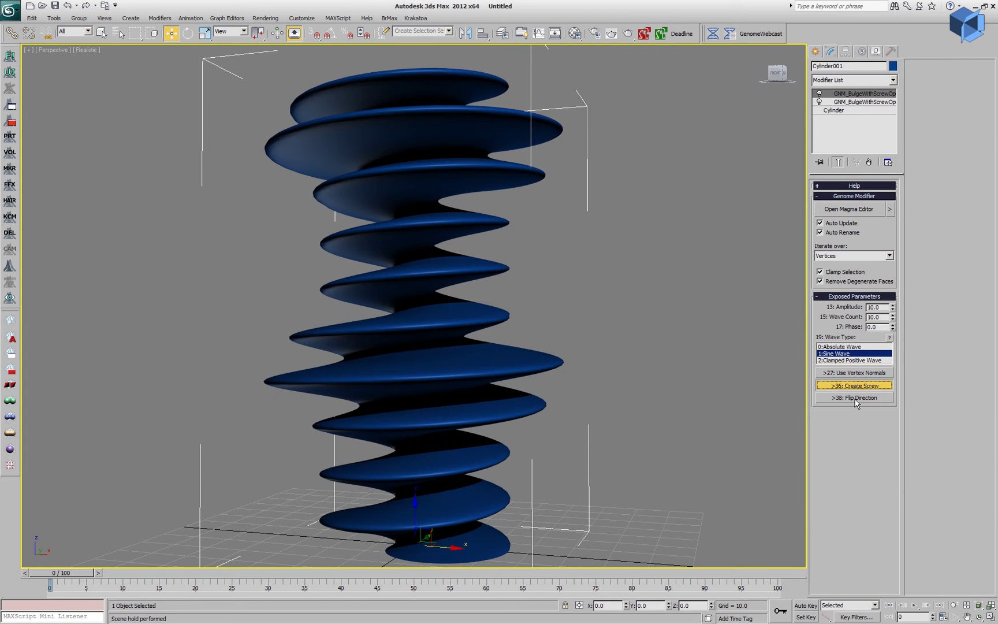
pyautogui.click(855, 398)
pyautogui.keyDown('alt'); pyautogui.moveTo(644, 371); pyautogui.dragTo(657, 409, button='middle'); pyautogui.keyUp('alt')
# Turn on Create Screw for the lower modifier with 0:Absolute Wave
pyautogui.click(863, 102)
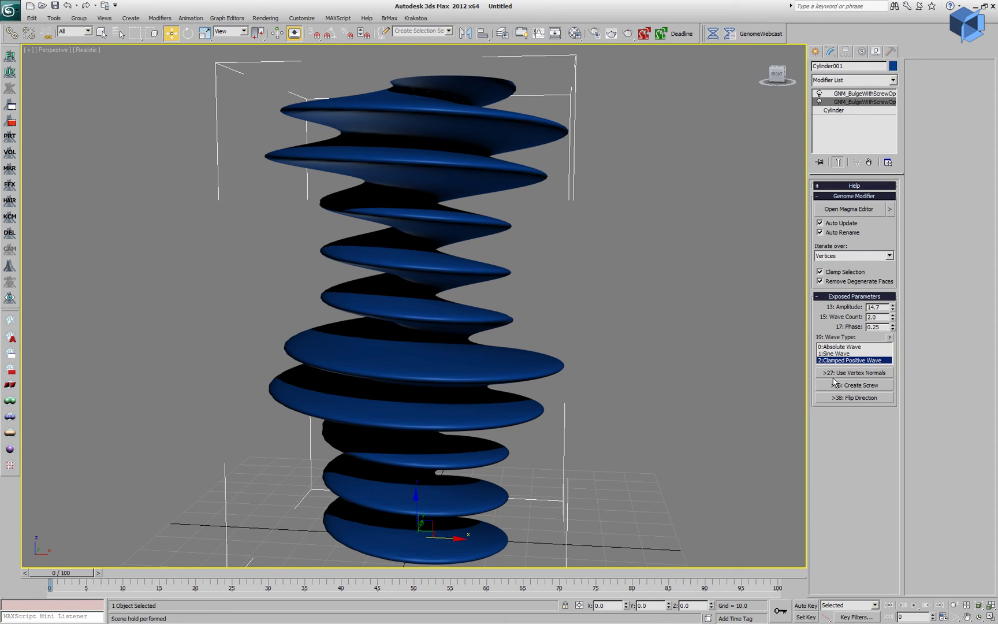
pyautogui.click(845, 386)
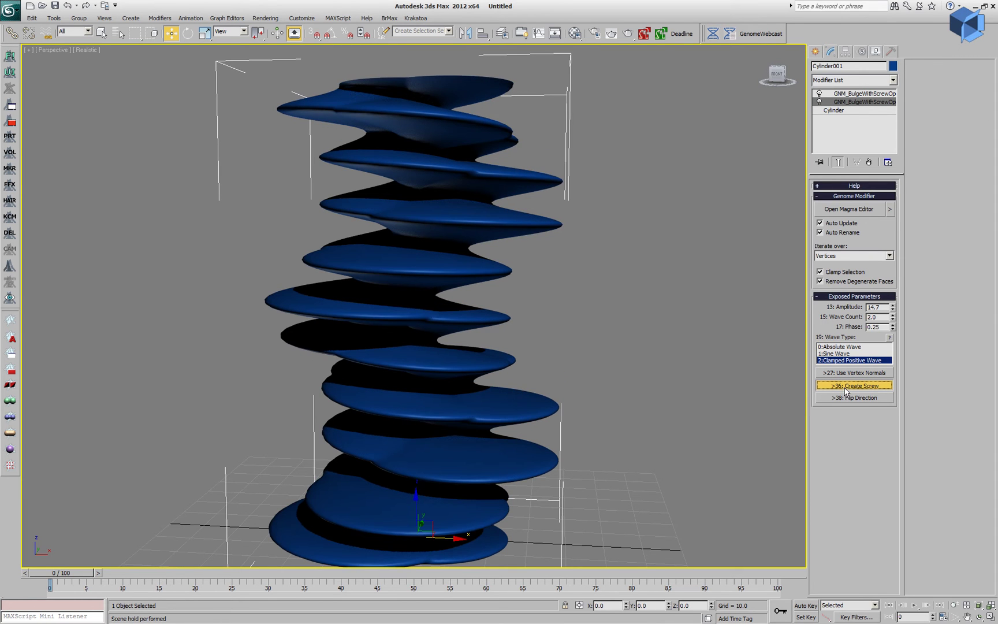
pyautogui.click(849, 349)
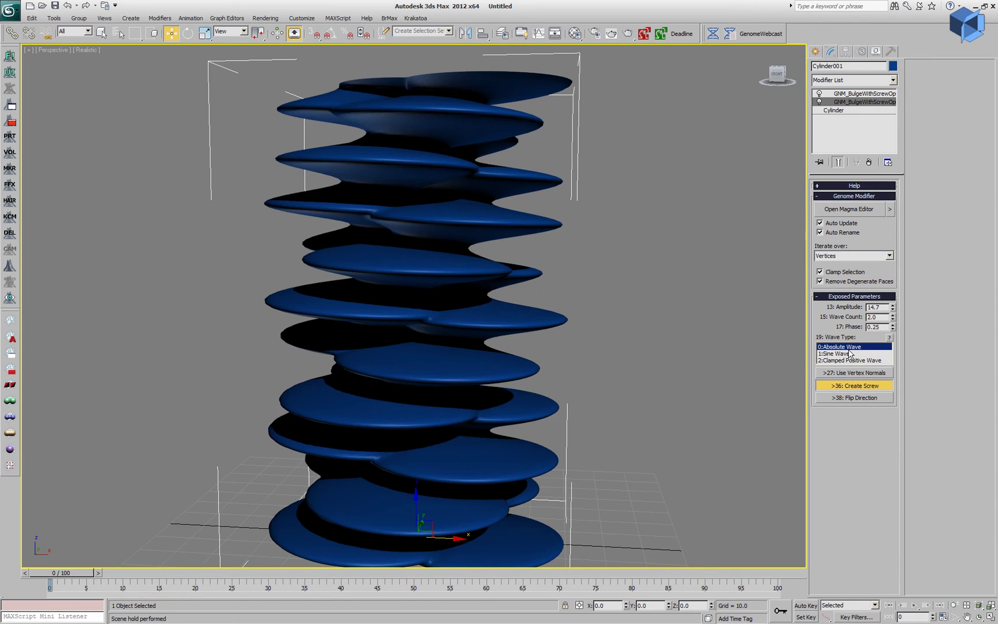
pyautogui.keyDown('alt'); pyautogui.moveTo(714, 372); pyautogui.dragTo(526, 389, button='middle'); pyautogui.keyUp('alt')
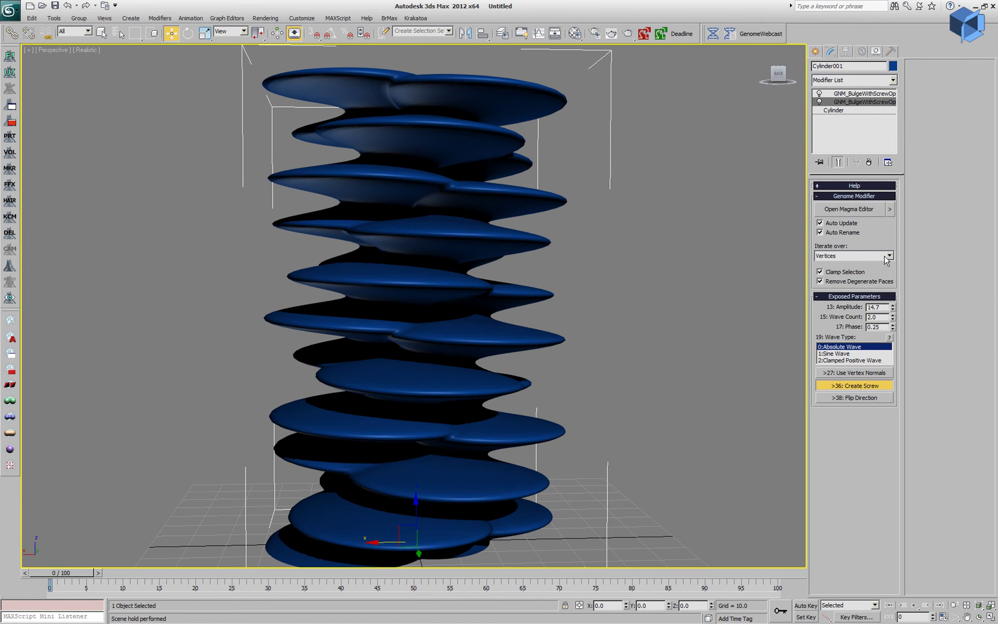
# Set the top modifier's Wave Count to 2, then drag it down to -2.08
pyautogui.click(864, 93)
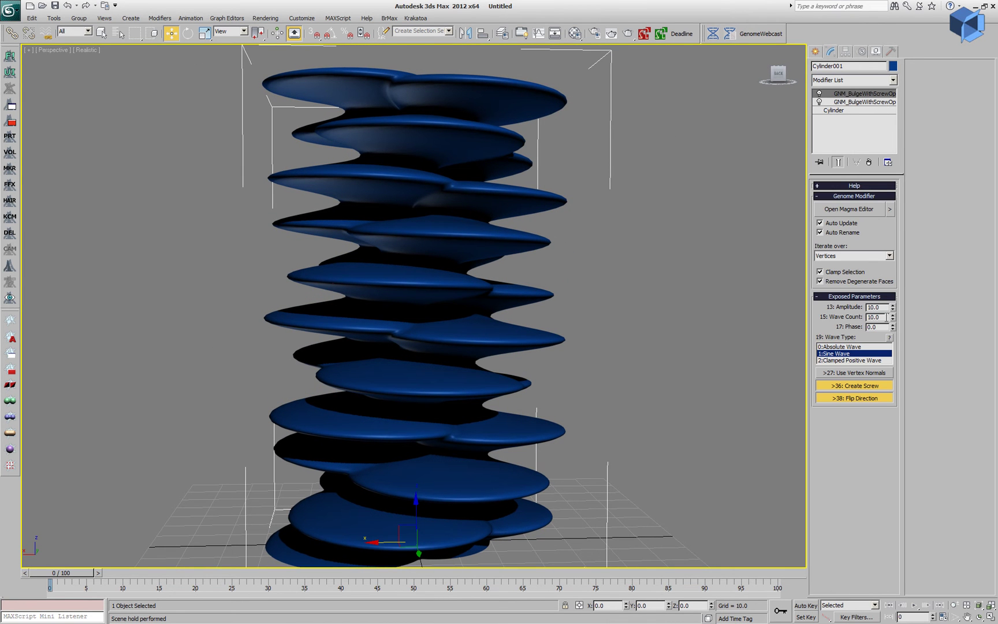
pyautogui.write('2')
pyautogui.press('Return')
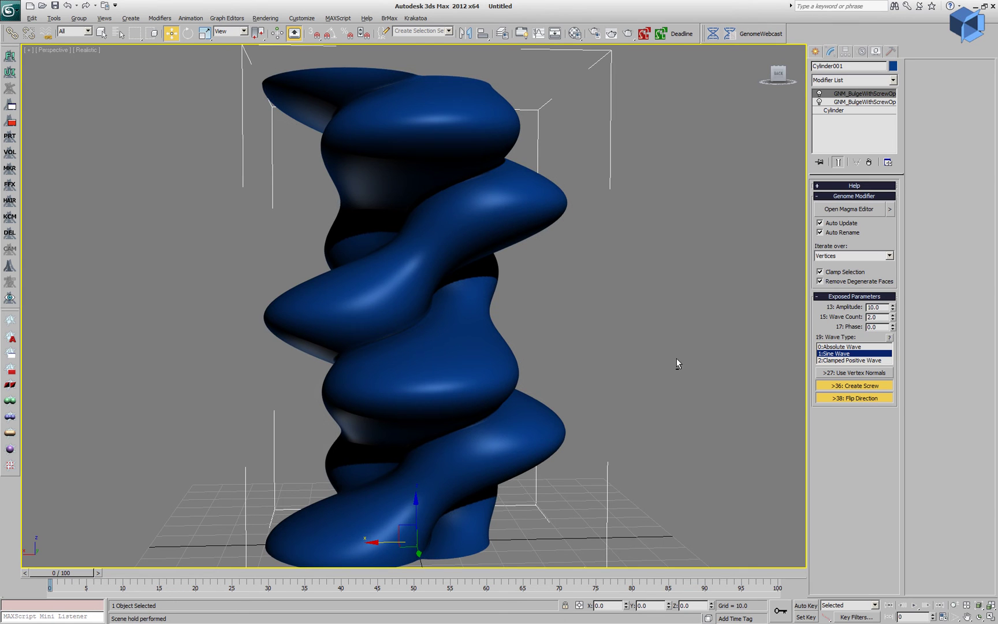
pyautogui.keyDown('alt'); pyautogui.moveTo(598, 404); pyautogui.dragTo(462, 398, button='middle'); pyautogui.keyUp('alt')
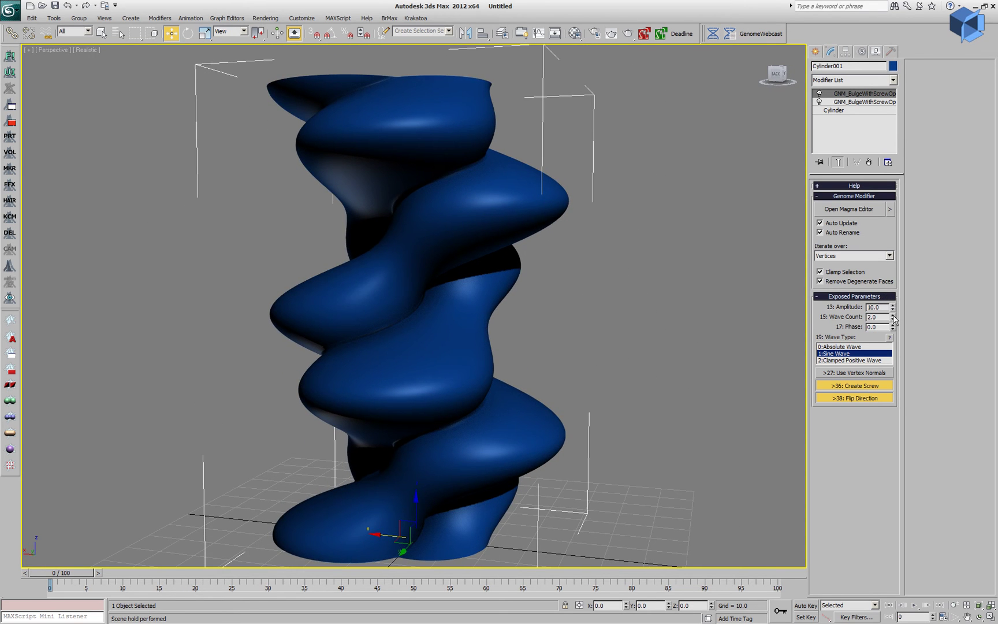
pyautogui.moveTo(893, 319); pyautogui.dragTo(985, 561)
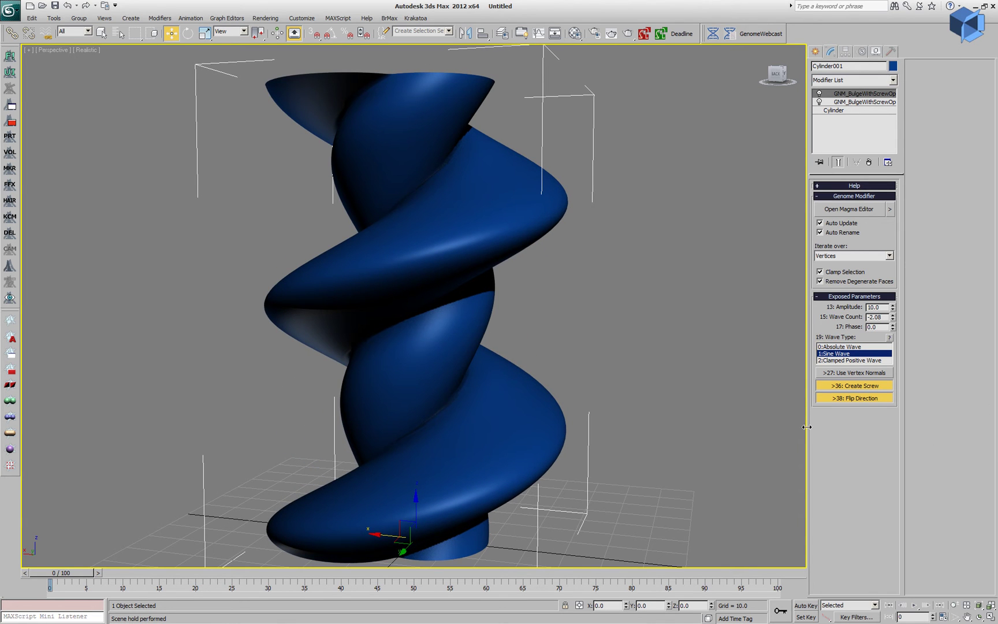
# Keyframe the top Wave Count to 9.52 at frame 100 with Auto Key, then play from frame 0
pyautogui.click(753, 574)
pyautogui.click(806, 604)
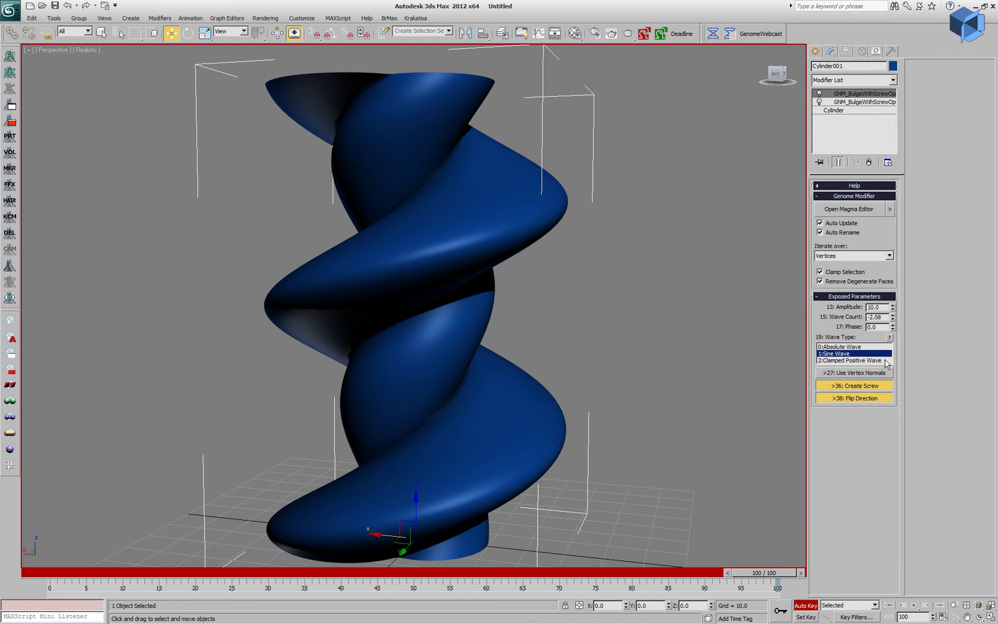
pyautogui.moveTo(897, 323); pyautogui.dragTo(896, 263)
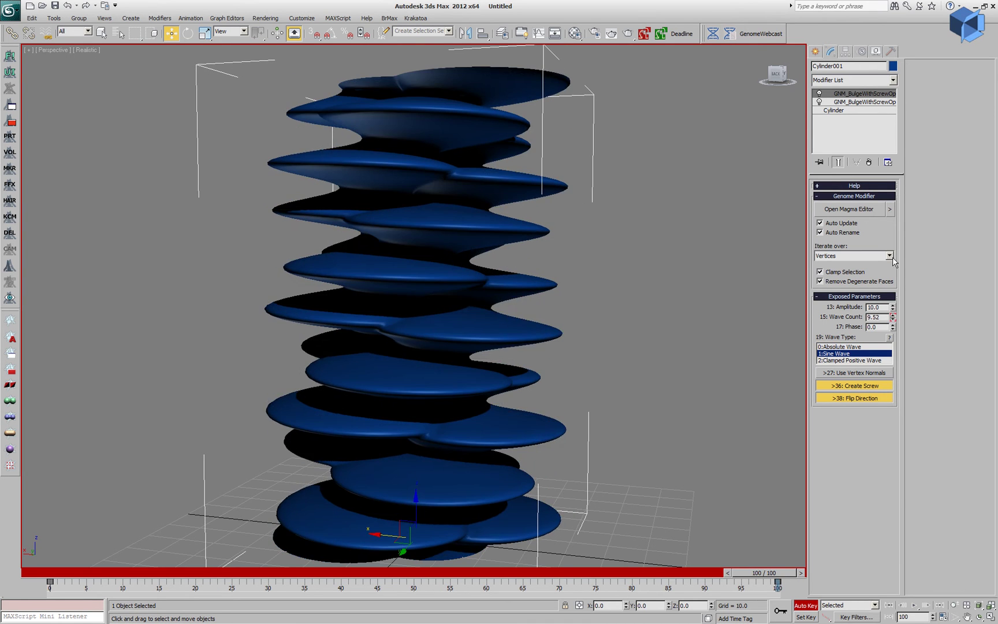
pyautogui.click(806, 604)
pyautogui.moveTo(786, 574); pyautogui.dragTo(104, 617)
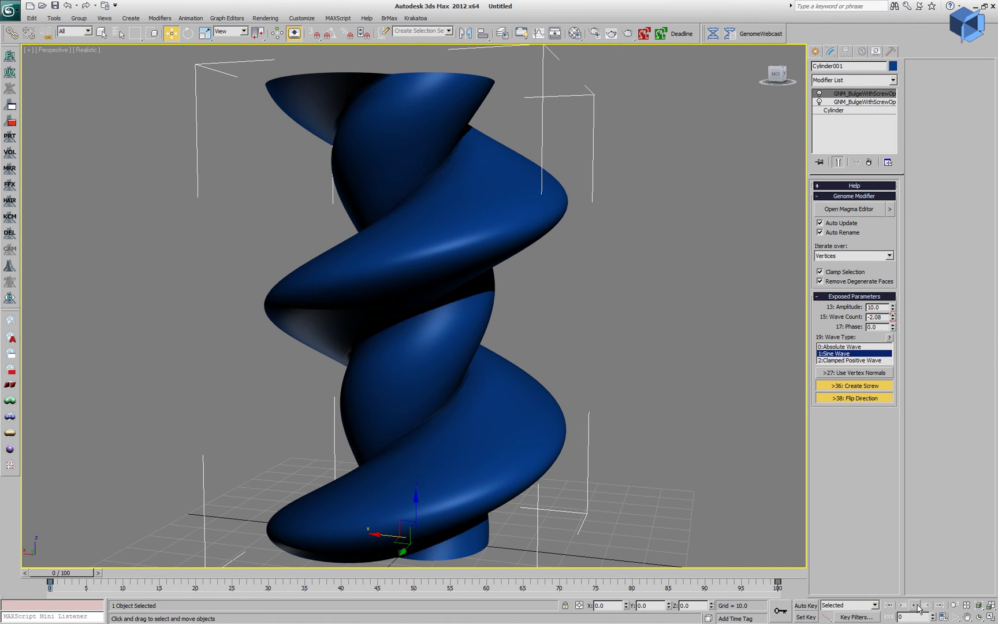
pyautogui.click(916, 606)
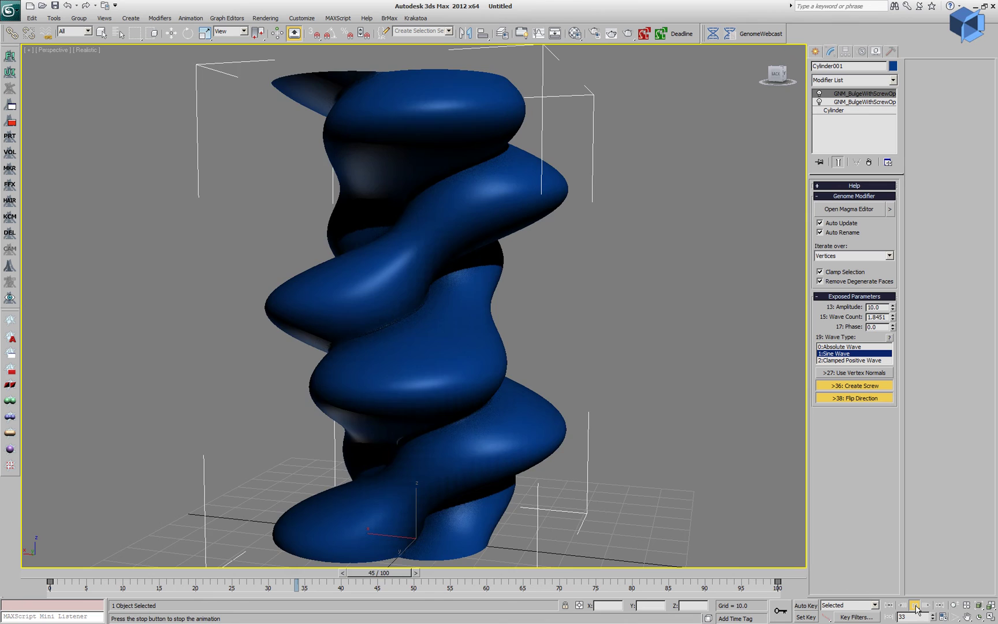
# Turn off Real Time playback in the Time Configuration settings
pyautogui.rightClick(915, 607)
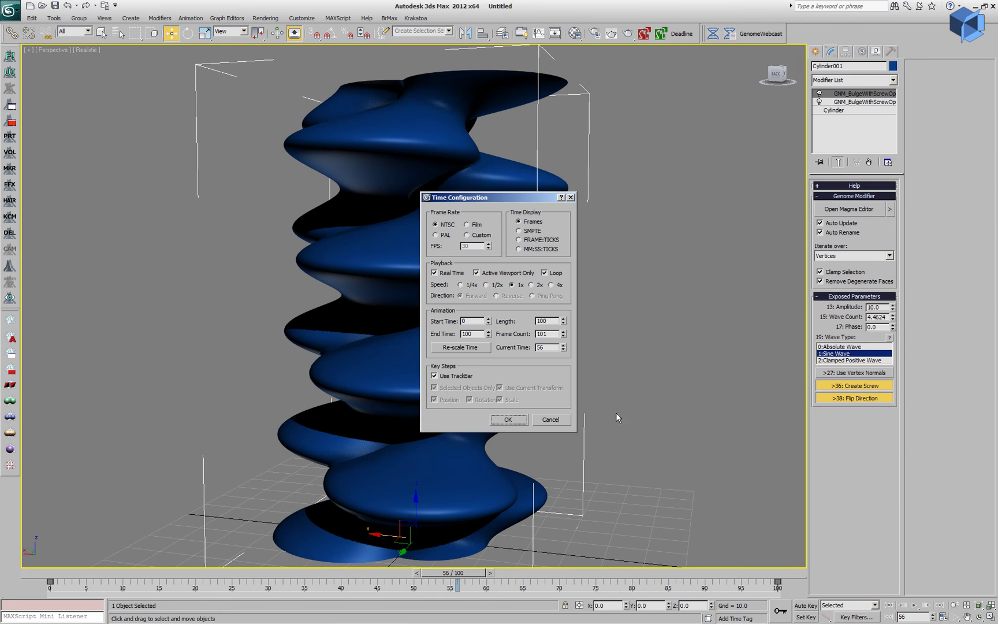
pyautogui.hotkey('alt', 'r')
pyautogui.click(509, 420)
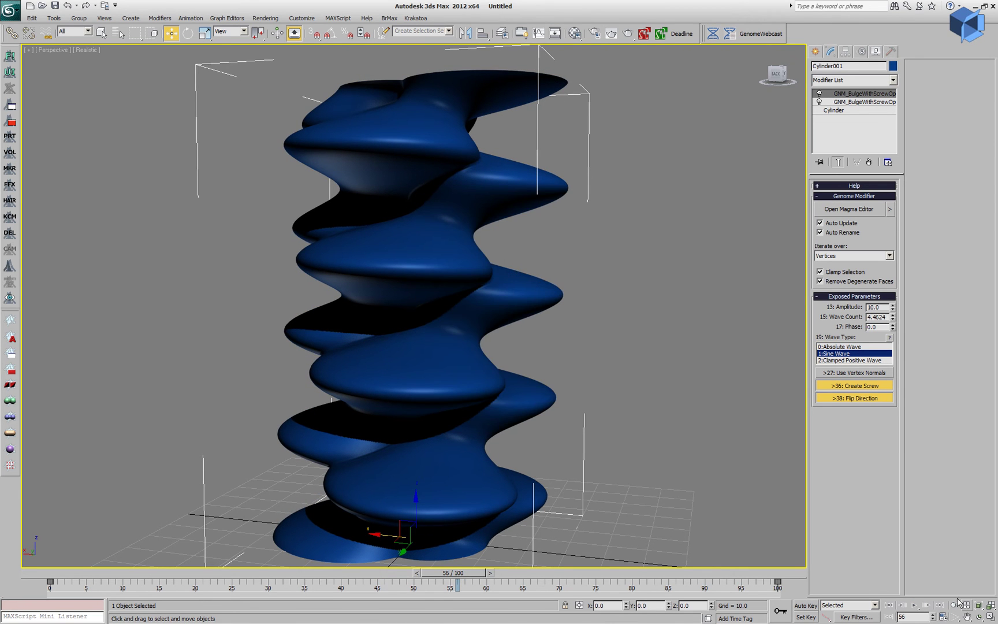
# Play the animation, stop at frame 75, then check the base cylinder and top modifier
pyautogui.click(915, 605)
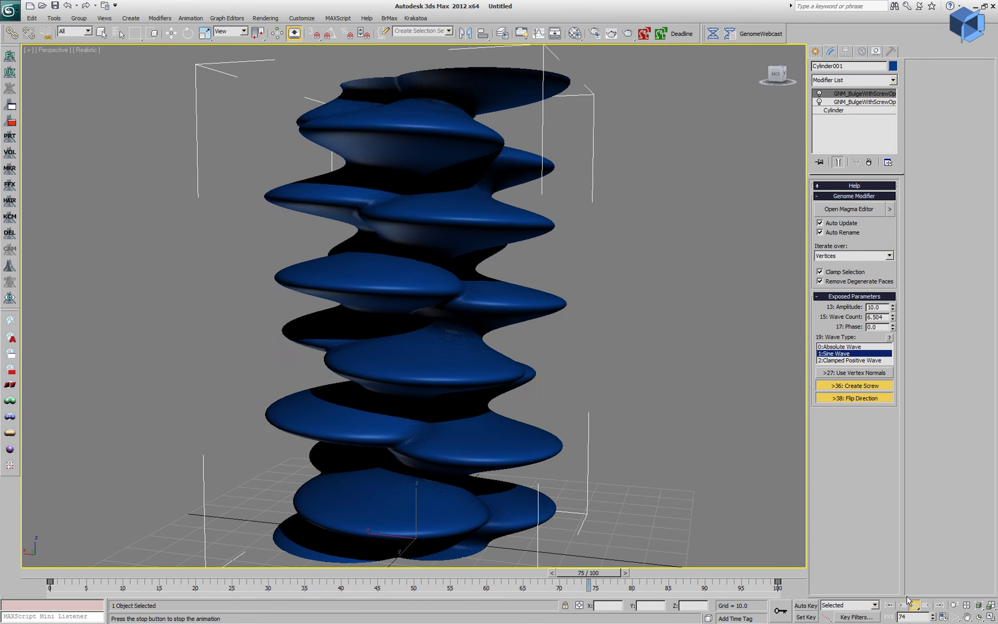
pyautogui.click(915, 607)
pyautogui.click(848, 110)
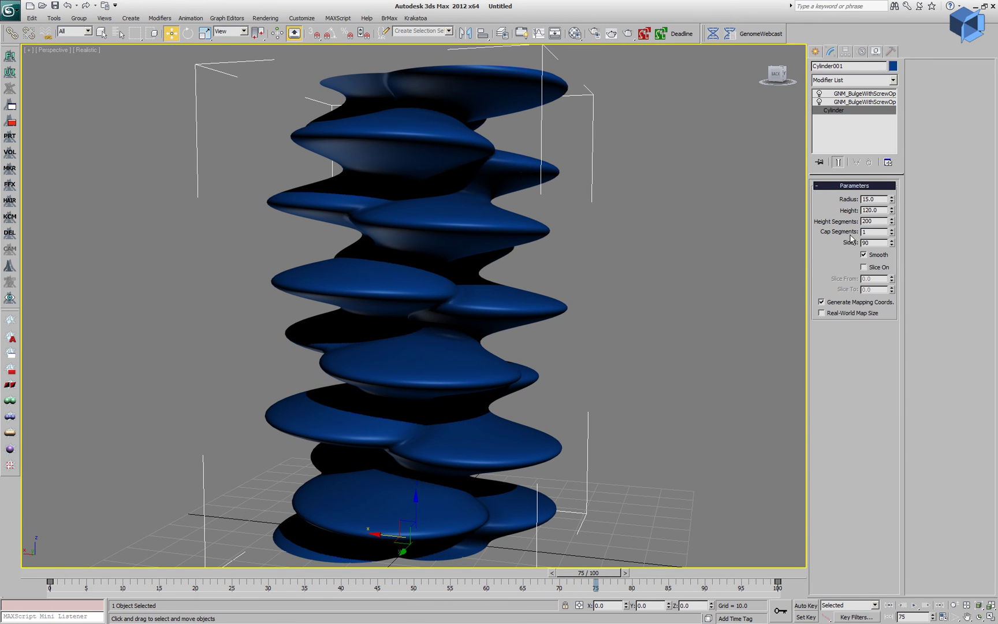
pyautogui.click(872, 93)
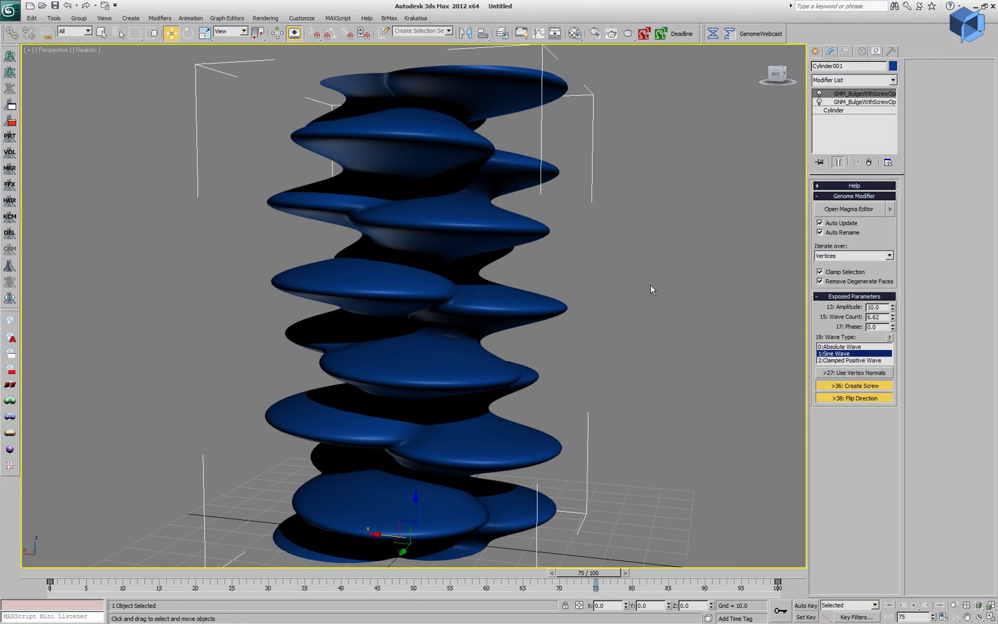
# Unhide all hidden objects and select the green teapot, Teapot001
pyautogui.click(877, 52)
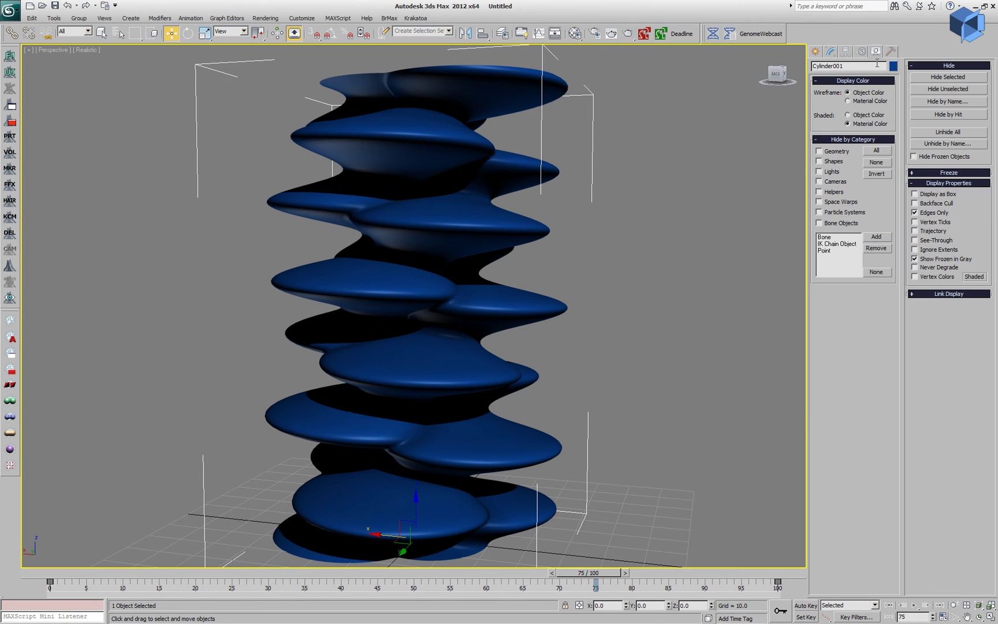
pyautogui.click(948, 131)
pyautogui.keyDown('alt'); pyautogui.moveTo(622, 408); pyautogui.dragTo(441, 428, button='middle'); pyautogui.keyUp('alt')
pyautogui.keyDown('alt'); pyautogui.moveTo(592, 380); pyautogui.dragTo(385, 309, button='middle'); pyautogui.keyUp('alt')
pyautogui.click(500, 366)
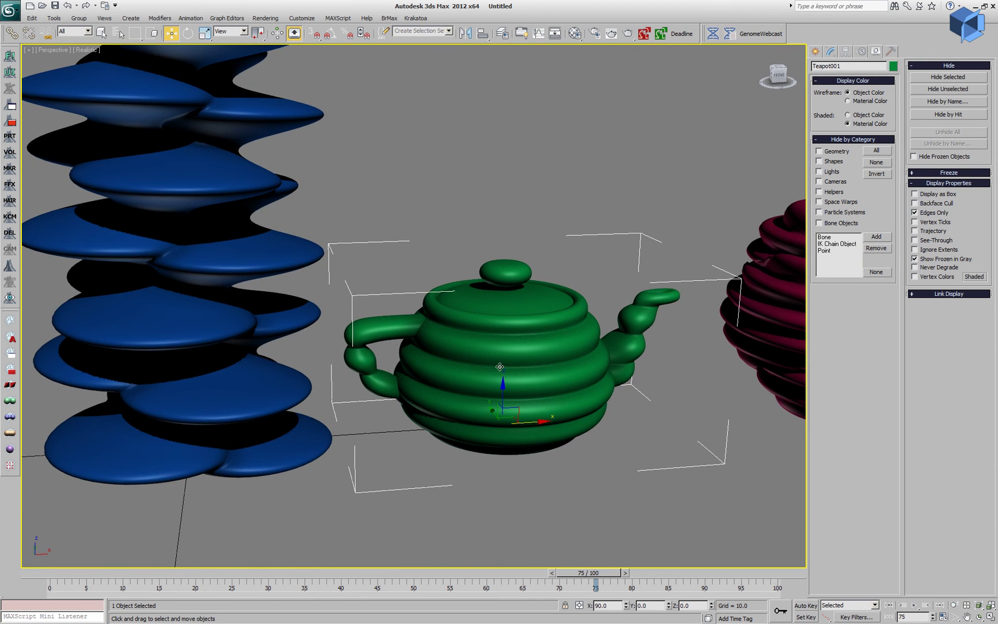
pyautogui.keyDown('alt'); pyautogui.moveTo(601, 397); pyautogui.dragTo(618, 358, button='middle'); pyautogui.keyUp('alt')
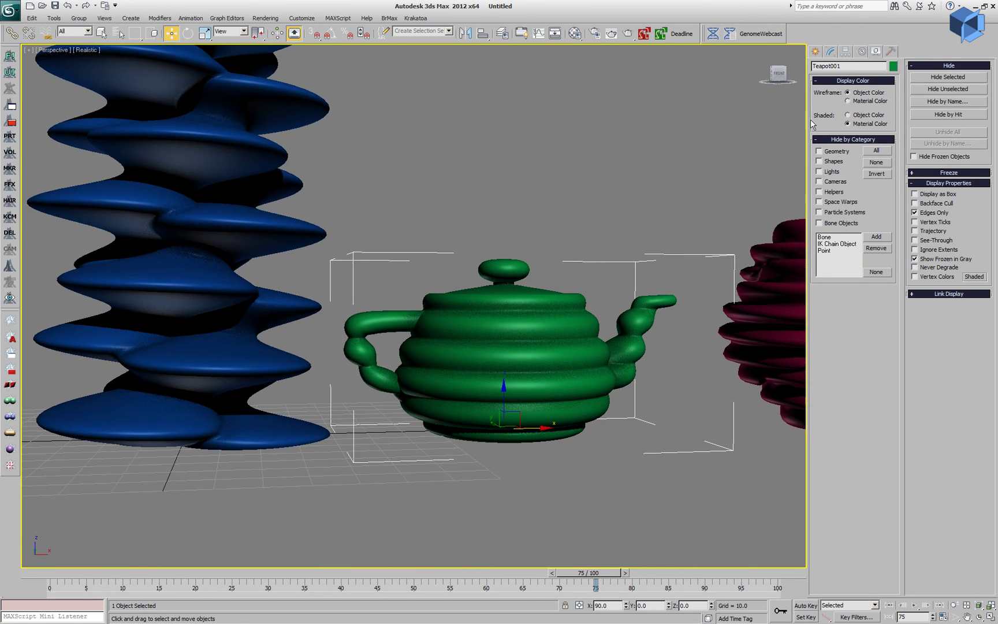
# Set the teapot's bulge modifier Wave Count to 3.0
pyautogui.click(832, 52)
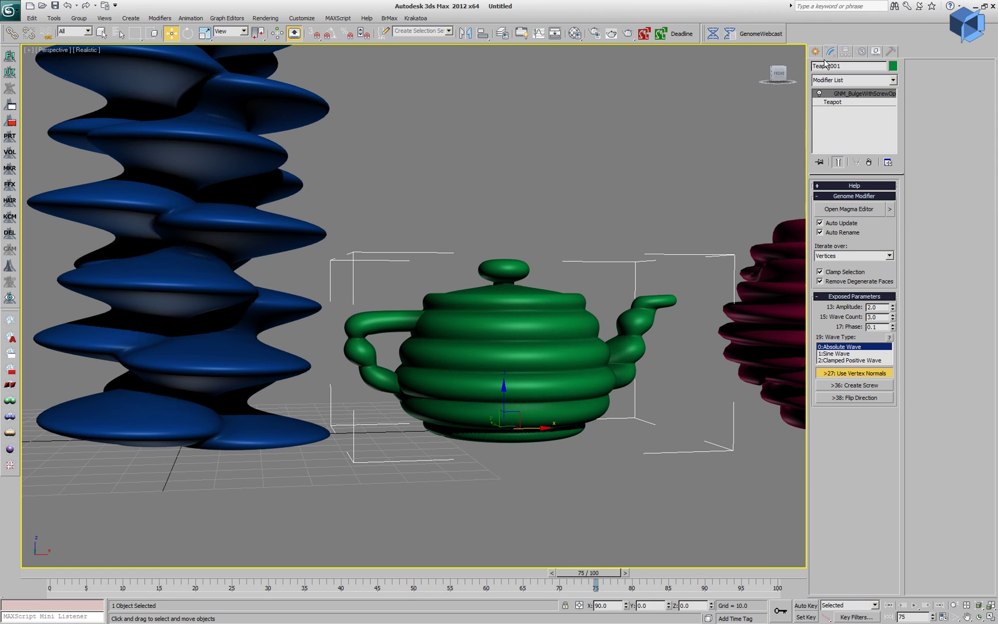
pyautogui.moveTo(893, 320)
pyautogui.mouseDown()
pyautogui.moveTo(896, 270)
pyautogui.moveTo(893, 322)
pyautogui.mouseUp()
pyautogui.doubleClick(882, 317)
pyautogui.write('1')
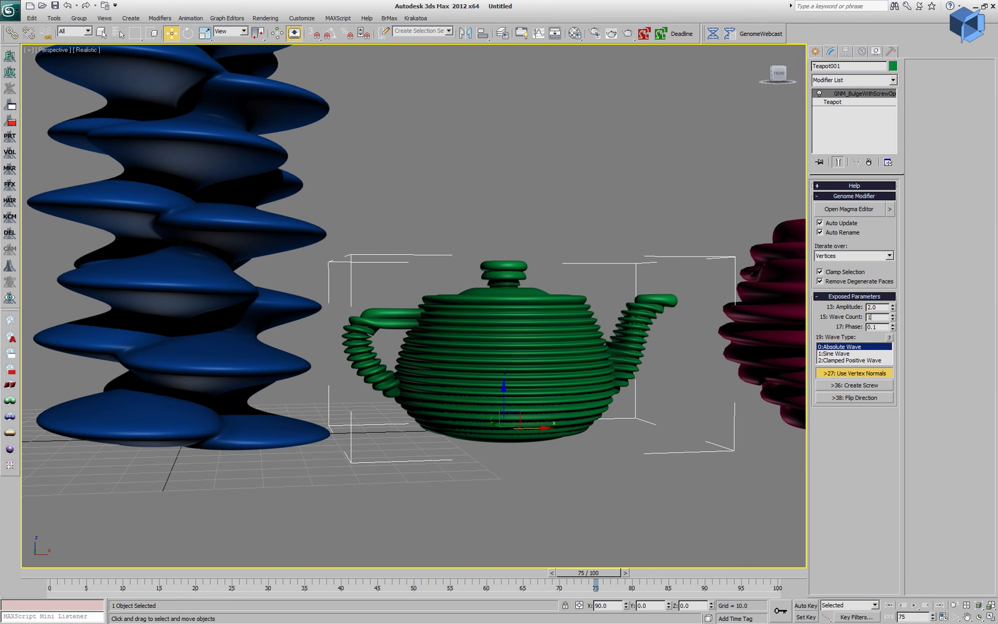
pyautogui.press('Return')
pyautogui.write('2')
pyautogui.press('Return')
pyautogui.write('3')
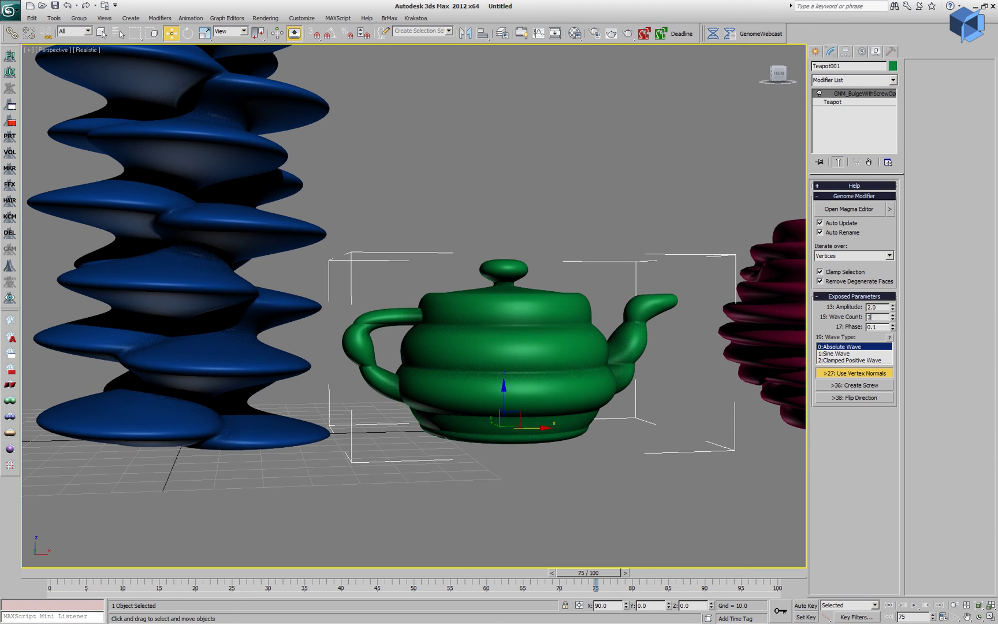
pyautogui.press('Return')
# Turn on Create Screw to spiral the teapot's three ridges, then inspect all objects
pyautogui.click(852, 385)
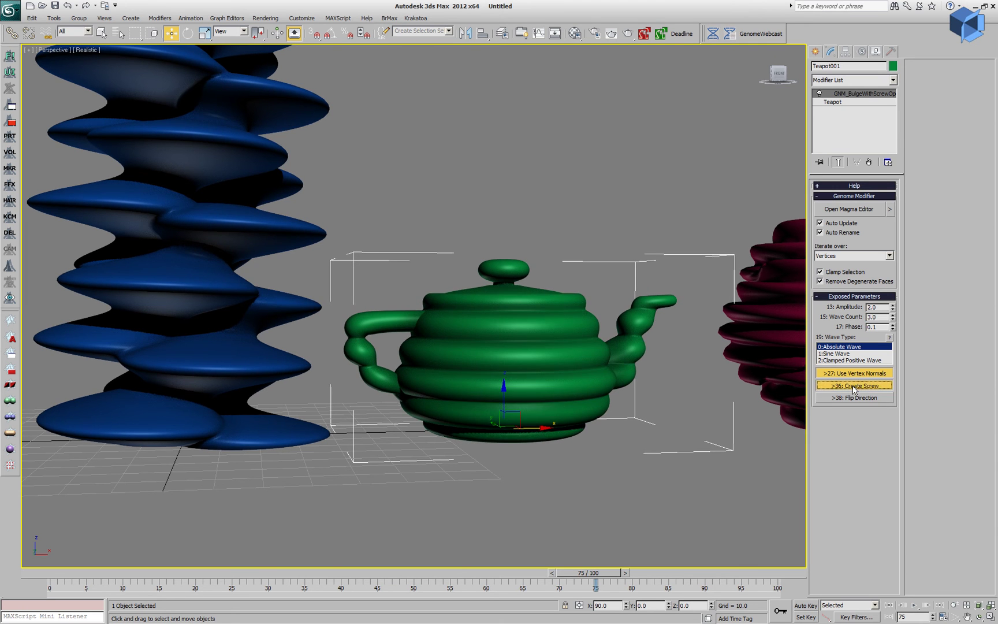
pyautogui.keyDown('alt'); pyautogui.moveTo(622, 406); pyautogui.dragTo(418, 424, button='middle'); pyautogui.keyUp('alt')
pyautogui.keyDown('alt'); pyautogui.moveTo(493, 442); pyautogui.dragTo(563, 312, button='middle'); pyautogui.keyUp('alt')
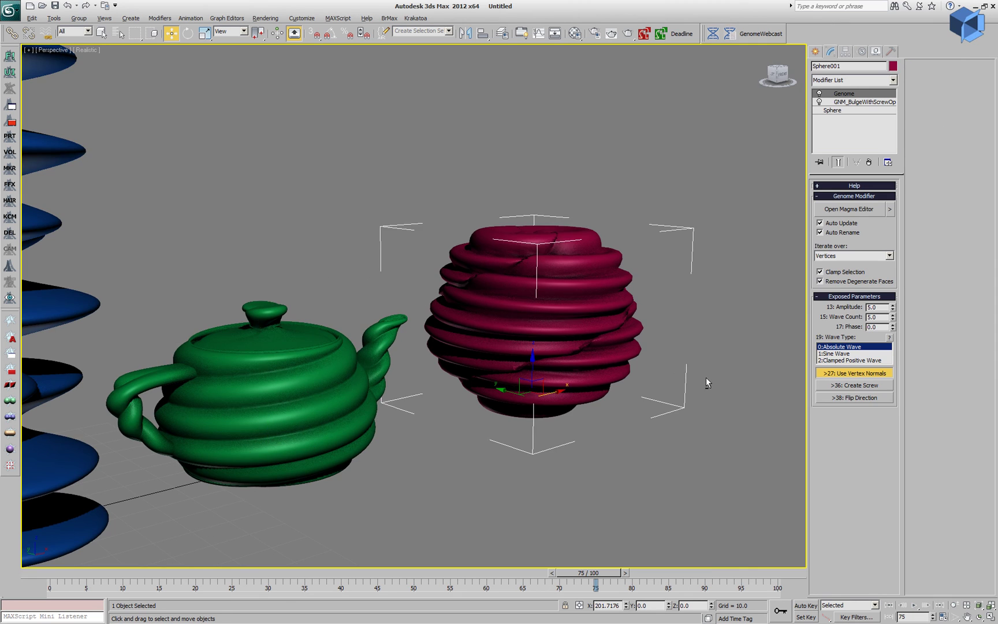
# Adjust the sphere's bulge Amplitude and its Genome modifier's Wave Count
pyautogui.keyDown('alt'); pyautogui.moveTo(705, 378); pyautogui.dragTo(669, 424, button='middle'); pyautogui.keyUp('alt')
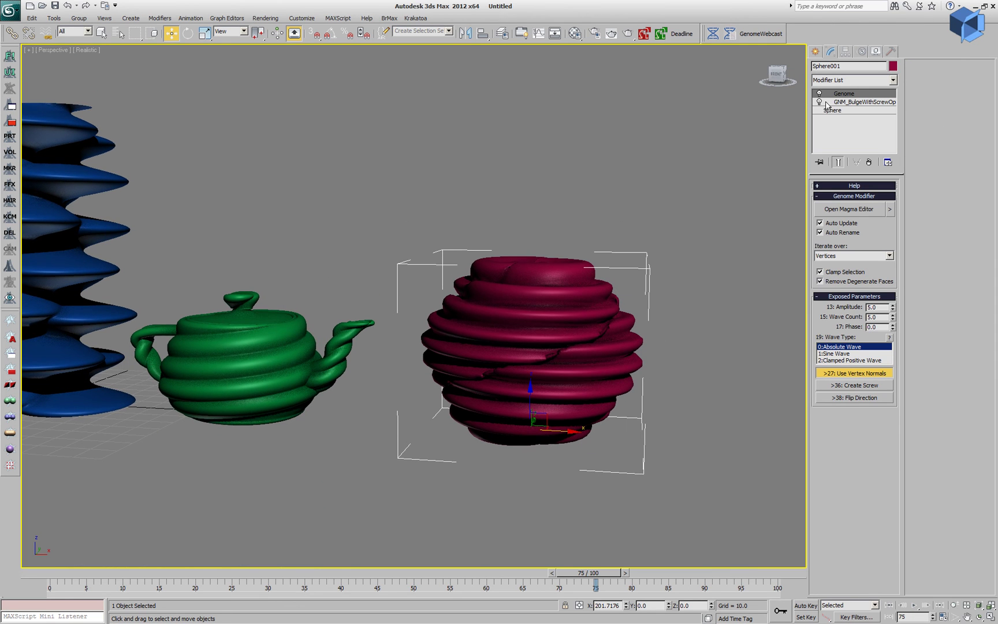
pyautogui.click(854, 102)
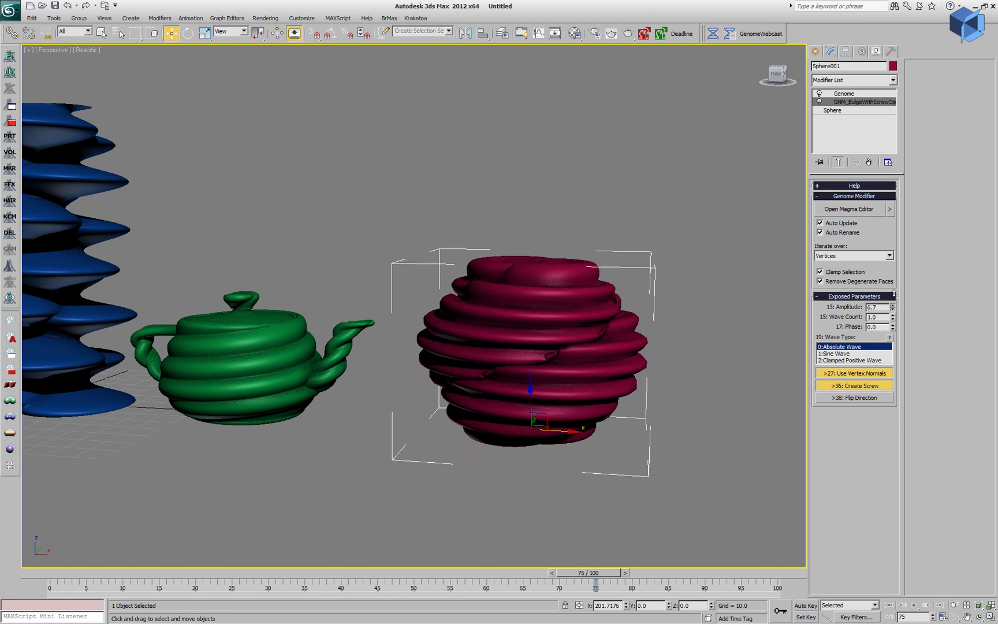
pyautogui.moveTo(894, 293)
pyautogui.mouseDown()
pyautogui.moveTo(902, 304)
pyautogui.moveTo(904, 293)
pyautogui.mouseUp()
pyautogui.click(859, 94)
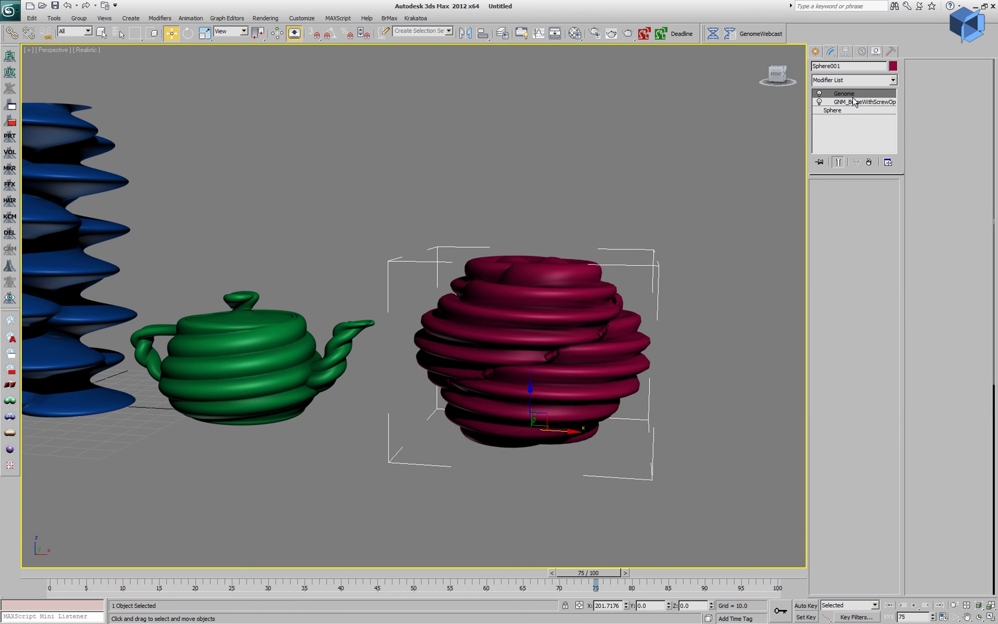
pyautogui.moveTo(893, 317); pyautogui.dragTo(900, 361)
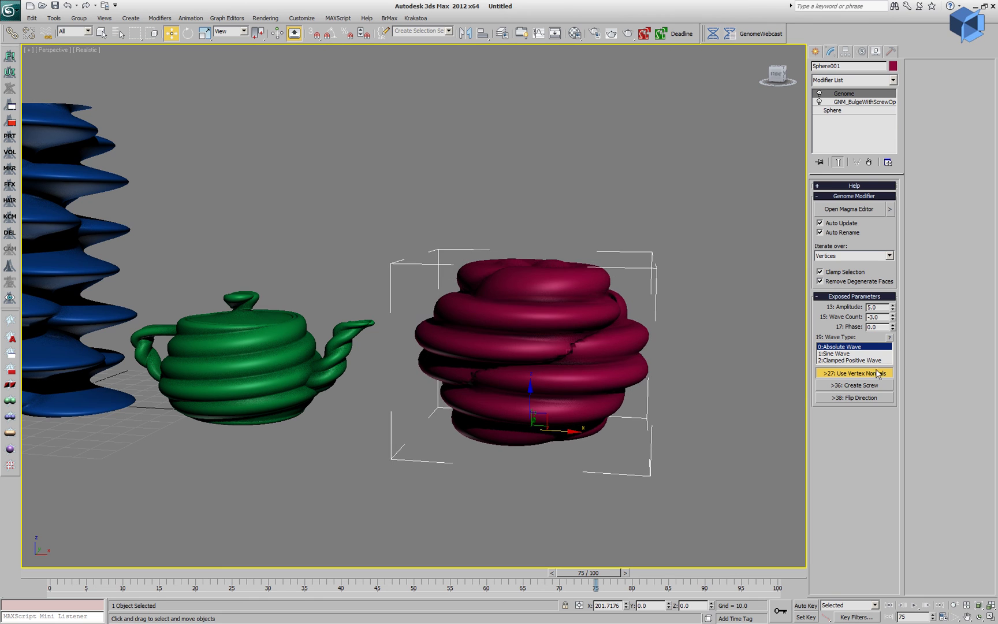
# Turn off Create Screw on the sphere's GNM_BulgeWithScrewOp so its ridges become flat rings
pyautogui.click(854, 386)
pyautogui.click(855, 102)
pyautogui.click(851, 385)
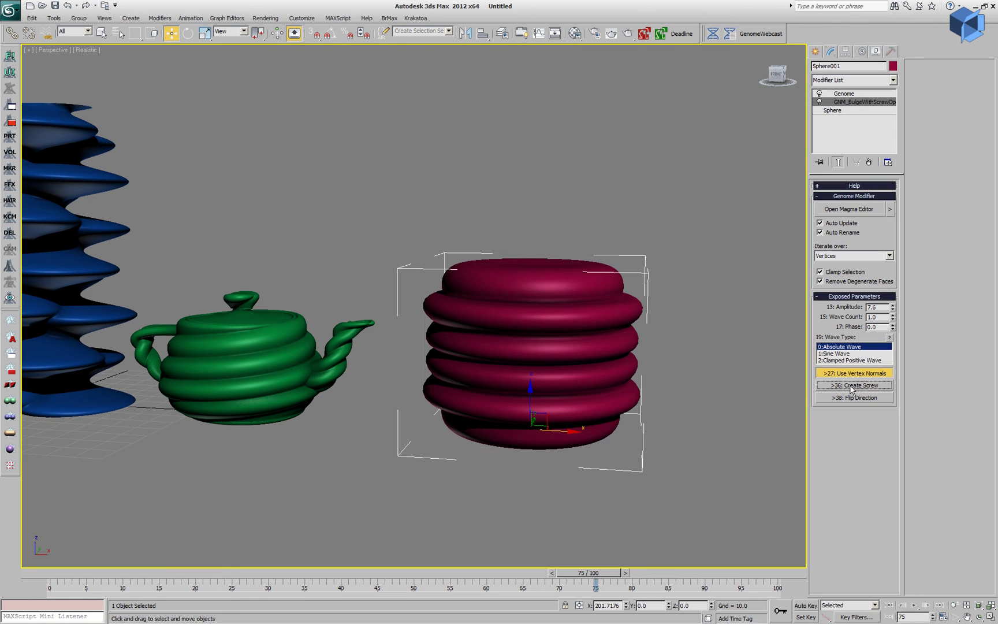
pyautogui.moveTo(697, 374)
pyautogui.keyDown('alt'); pyautogui.mouseDown(button='middle')
pyautogui.moveTo(664, 412)
pyautogui.moveTo(625, 373)
pyautogui.moveTo(696, 375)
pyautogui.mouseUp(button='middle'); pyautogui.keyUp('alt')
# Set the bulge Wave Count to 2 with the 1:Sine Wave shape
pyautogui.moveTo(893, 317)
pyautogui.mouseDown()
pyautogui.moveTo(899, 281)
pyautogui.moveTo(899, 318)
pyautogui.mouseUp()
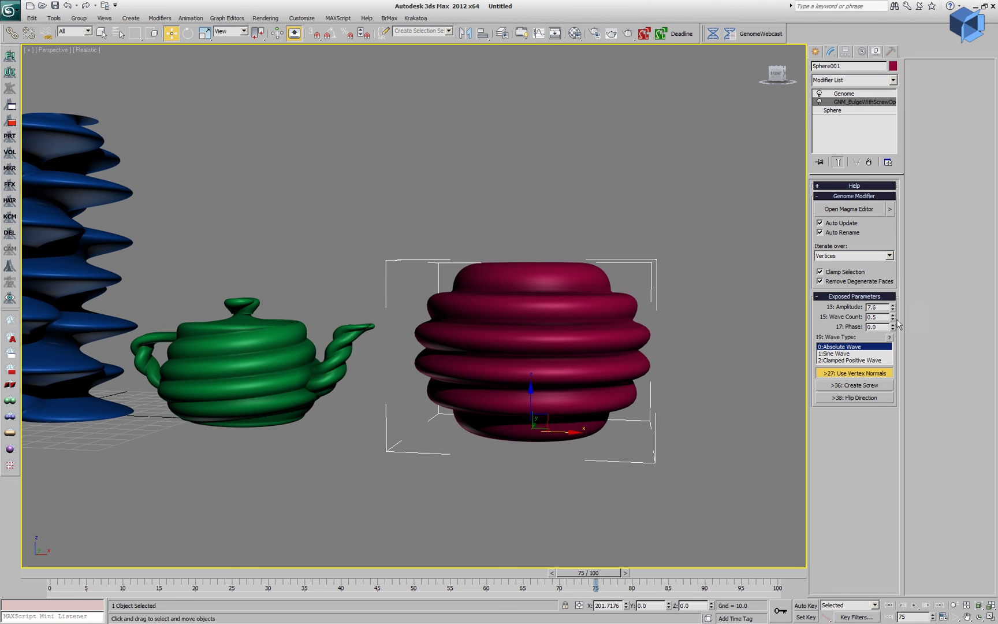
pyautogui.press('Return')
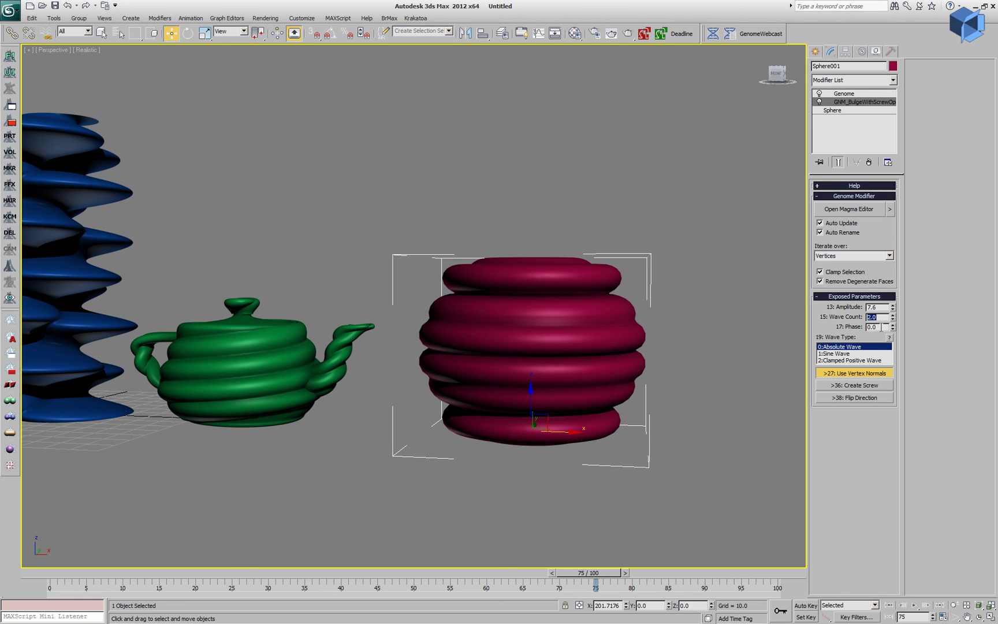
pyautogui.click(853, 353)
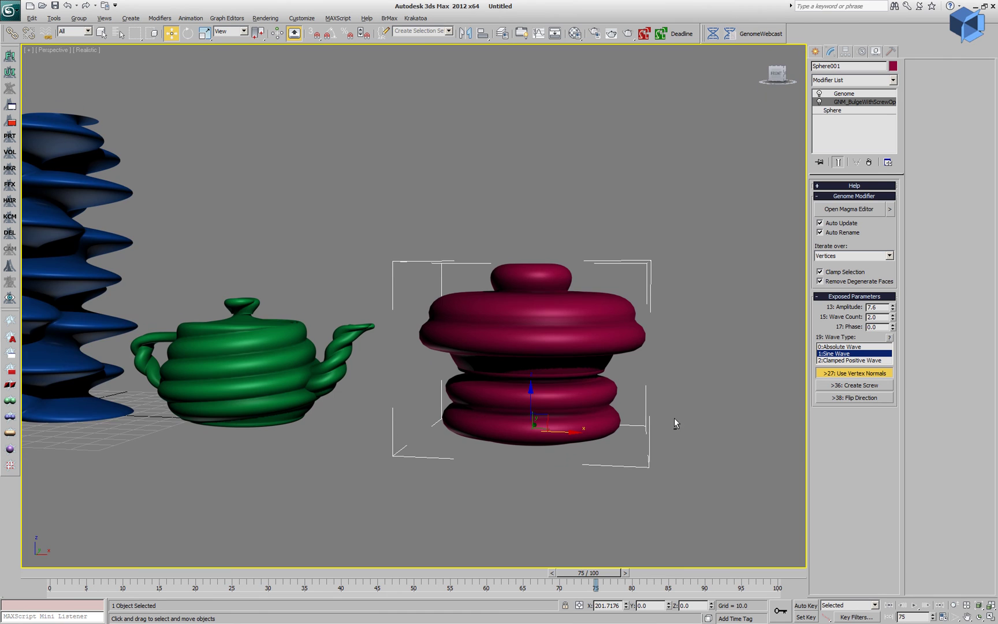
pyautogui.keyDown('alt'); pyautogui.moveTo(673, 419); pyautogui.dragTo(754, 404, button='middle'); pyautogui.keyUp('alt')
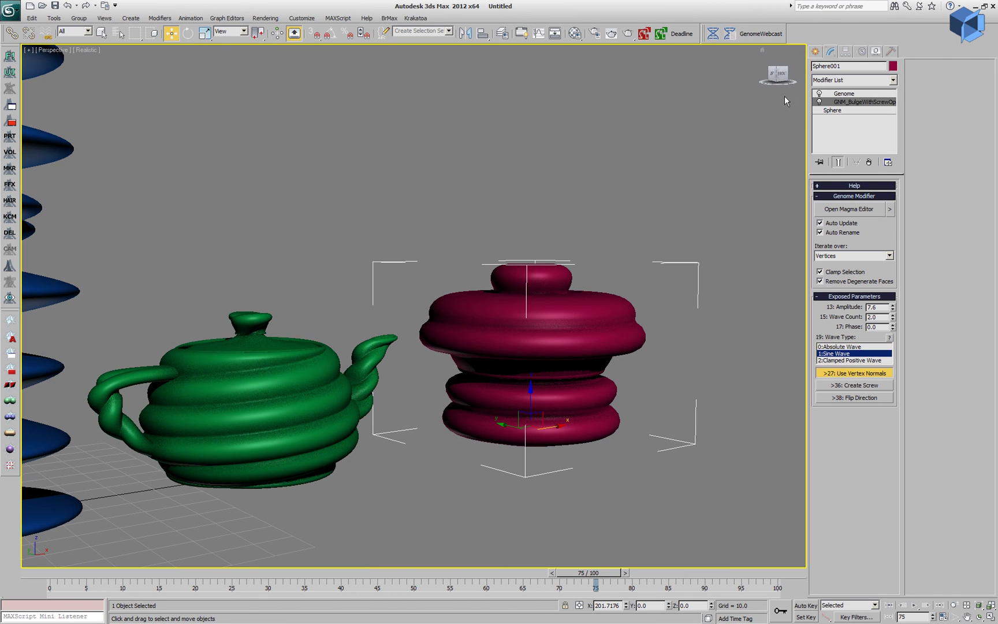
# Toggle the sphere's Genome and GNM_BulgeWithScrewOp modifiers, leaving GNM_BulgeWithScrewOp disabled
pyautogui.click(819, 102)
pyautogui.click(819, 94)
pyautogui.click(819, 94)
pyautogui.click(819, 102)
pyautogui.click(819, 102)
# Set the Genome modifier's Wave Count to 7.8 and Amplitude to 17.4
pyautogui.click(844, 93)
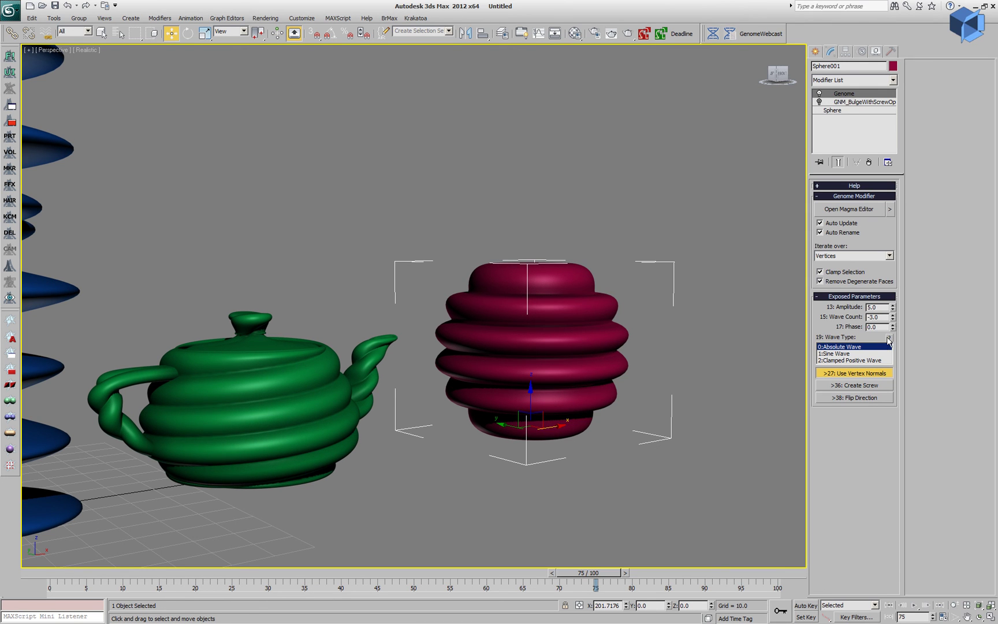
pyautogui.moveTo(892, 317); pyautogui.dragTo(900, 259)
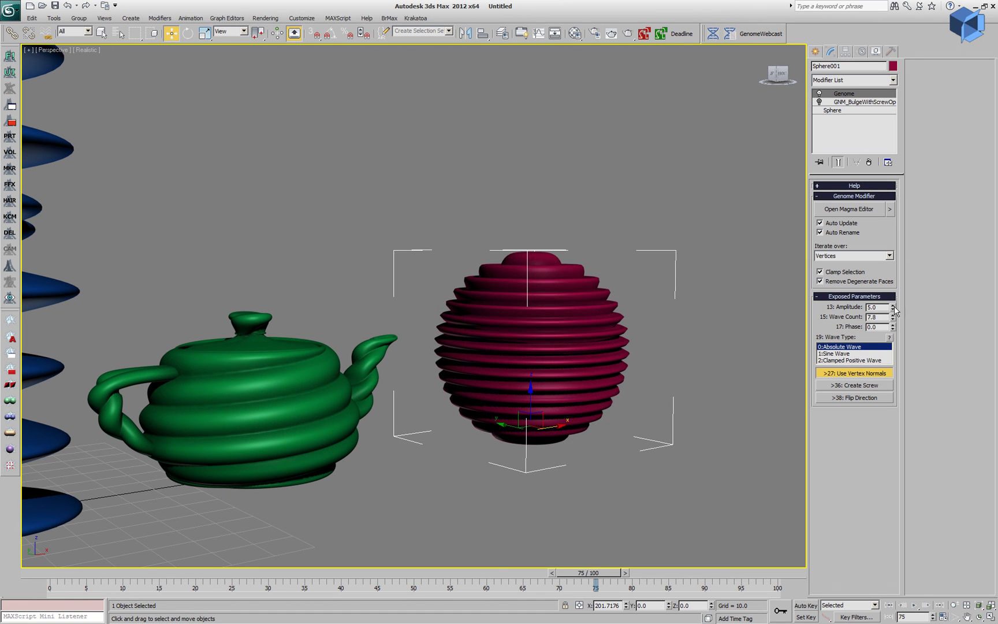
pyautogui.moveTo(894, 311); pyautogui.dragTo(905, 253)
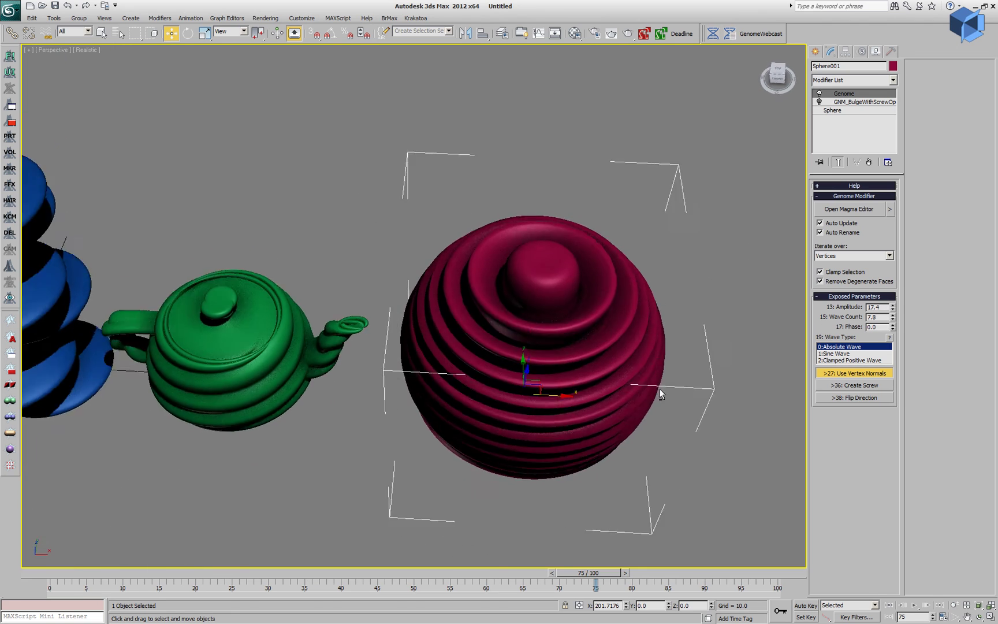